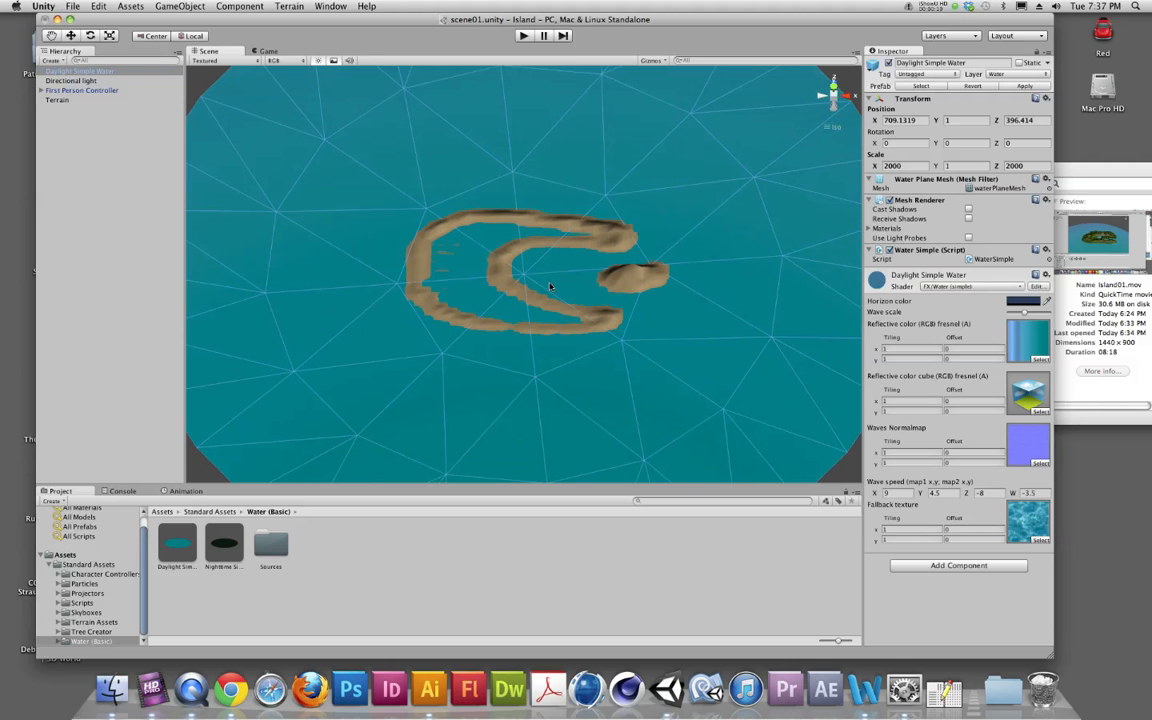
Step: Select the terrain and set its Paint Height tool to a height of 1.5
{"action": "key", "text": "alt"}
{"action": "left_click_drag", "start_coordinate": [732, 179], "coordinate": [820, 97], "text": "alt"}
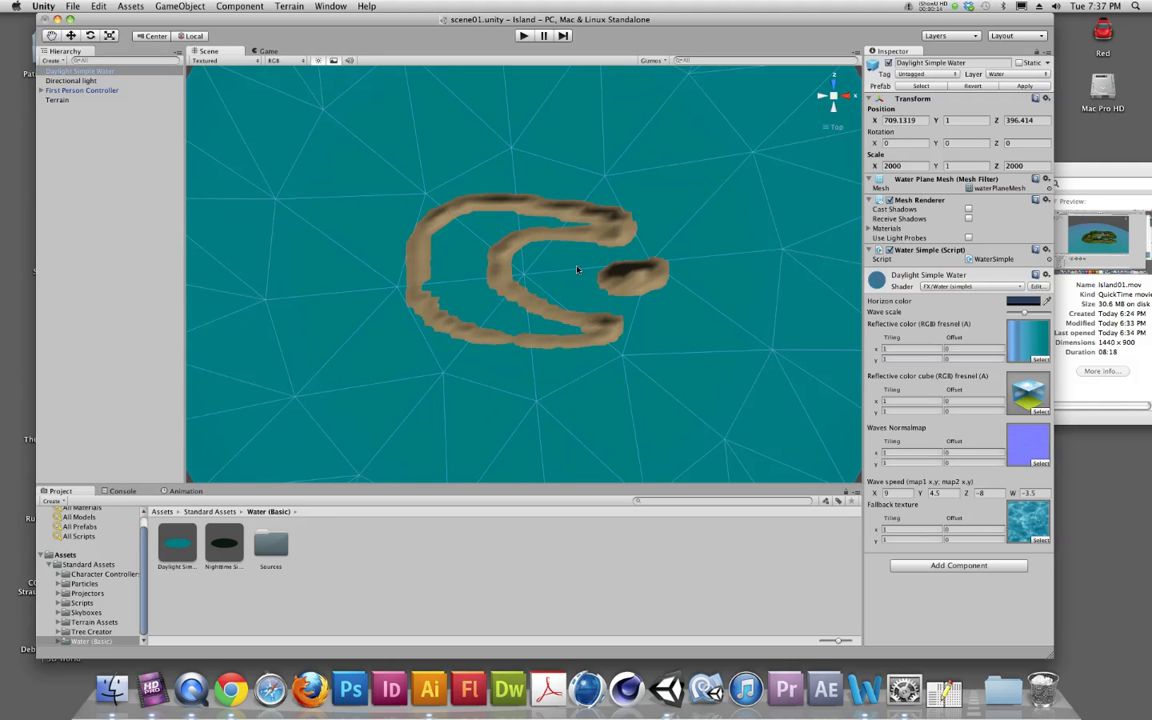
{"action": "scroll", "coordinate": [533, 282], "scroll_direction": "up", "scroll_amount": 3}
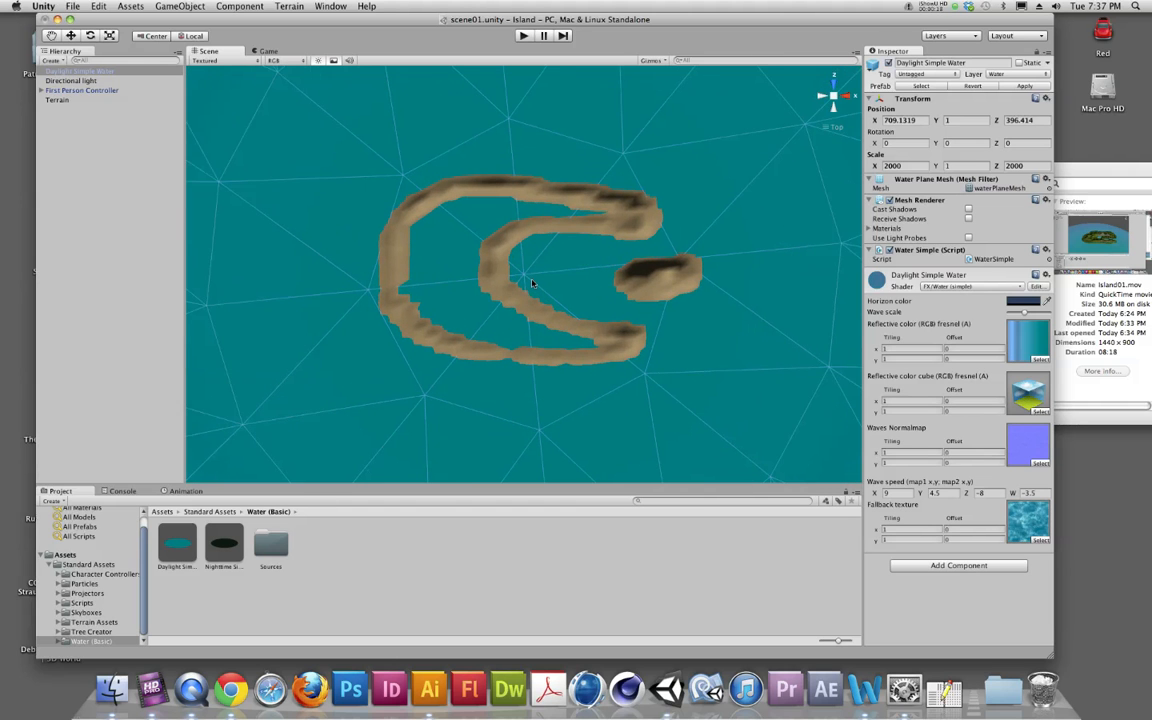
{"action": "scroll", "coordinate": [532, 284], "scroll_direction": "up", "scroll_amount": 2}
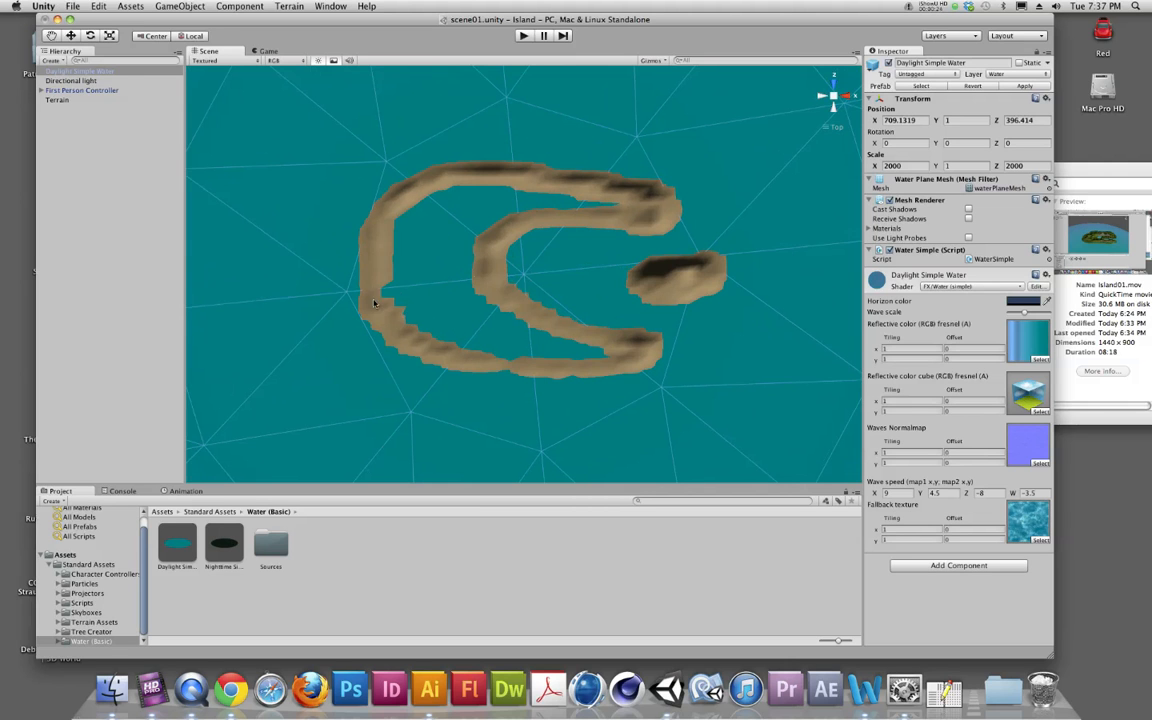
{"action": "left_click", "coordinate": [62, 71]}
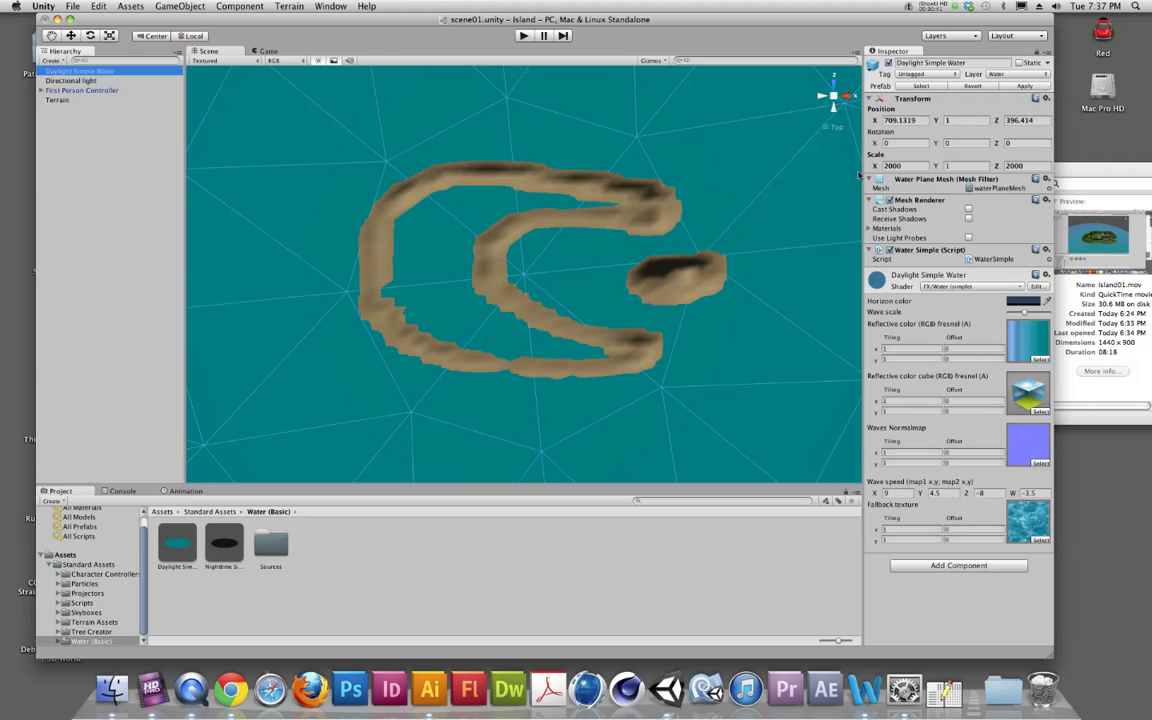
{"action": "left_click", "coordinate": [60, 102]}
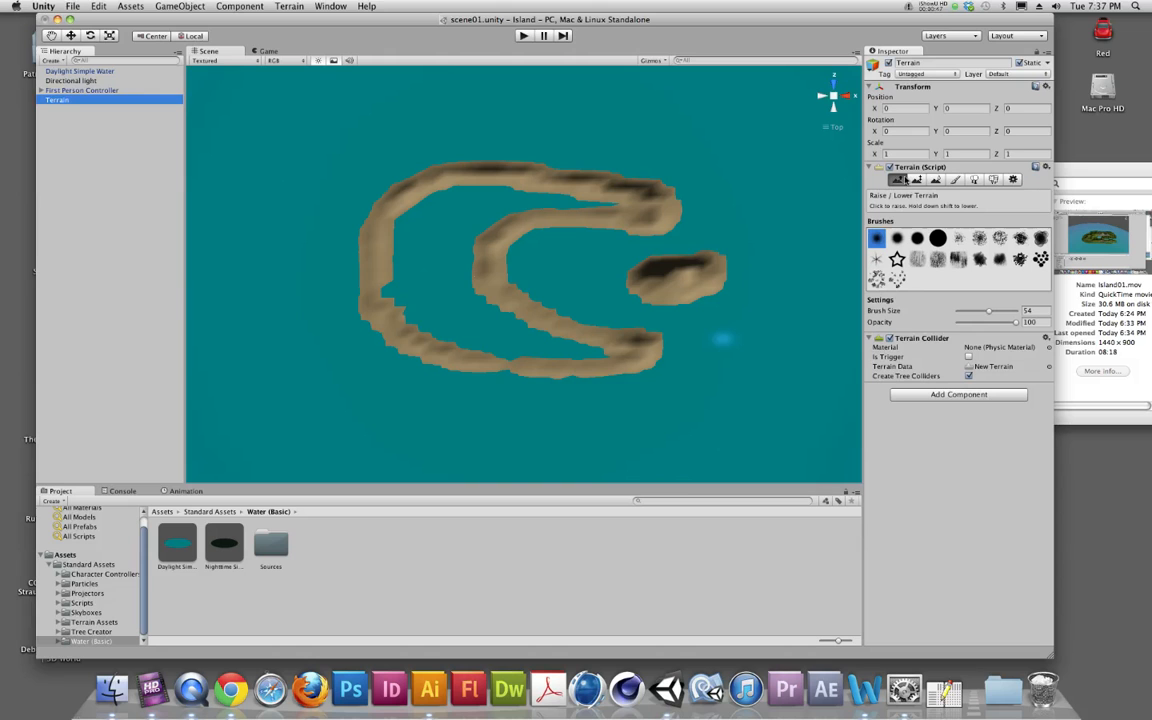
{"action": "left_click", "coordinate": [917, 180]}
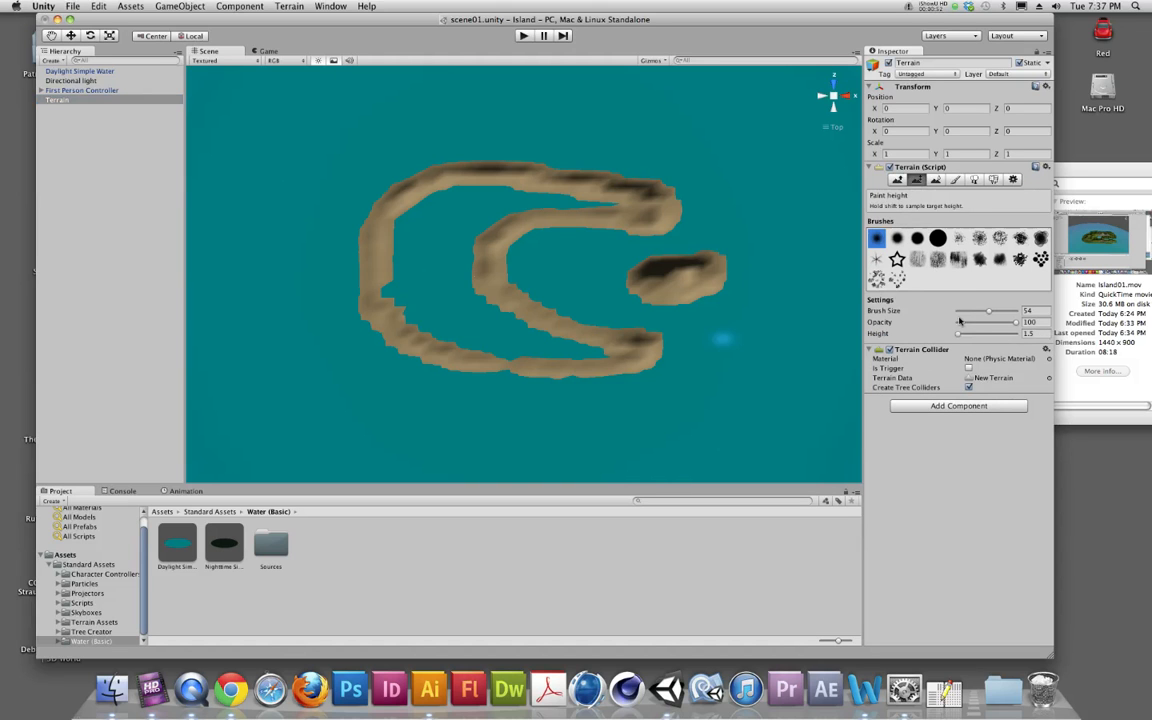
{"action": "left_click_drag", "start_coordinate": [958, 334], "coordinate": [957, 336]}
{"action": "left_click", "coordinate": [1035, 335]}
Step: Set the brush size to 74 and fill the area between the island's inner and outer ridges with flat land
{"action": "left_click", "coordinate": [444, 335]}
{"action": "mouse_move", "coordinate": [444, 336]}
{"action": "left_mouse_down"}
{"action": "mouse_move", "coordinate": [459, 341]}
{"action": "mouse_move", "coordinate": [444, 336]}
{"action": "left_mouse_up"}
{"action": "left_click_drag", "start_coordinate": [987, 314], "coordinate": [1003, 318]}
{"action": "mouse_move", "coordinate": [553, 337]}
{"action": "left_mouse_down"}
{"action": "mouse_move", "coordinate": [593, 354]}
{"action": "mouse_move", "coordinate": [480, 346]}
{"action": "mouse_move", "coordinate": [411, 321]}
{"action": "mouse_move", "coordinate": [399, 306]}
{"action": "mouse_move", "coordinate": [437, 267]}
{"action": "mouse_move", "coordinate": [445, 131]}
{"action": "mouse_move", "coordinate": [443, 213]}
{"action": "left_mouse_up"}
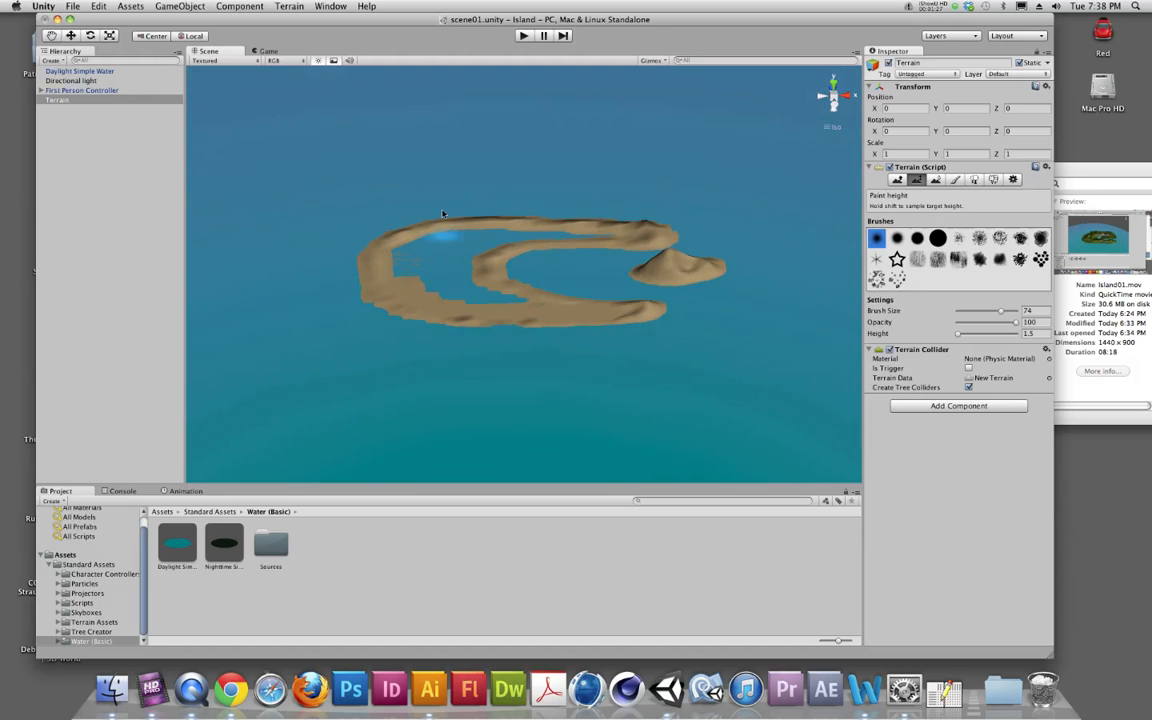
{"action": "scroll", "coordinate": [445, 260], "scroll_direction": "up", "scroll_amount": 6}
{"action": "scroll", "coordinate": [445, 266], "scroll_direction": "down", "scroll_amount": 3}
{"action": "mouse_move", "coordinate": [445, 268]}
{"action": "left_mouse_down", "text": "alt"}
{"action": "mouse_move", "coordinate": [445, 334]}
{"action": "mouse_move", "coordinate": [419, 391]}
{"action": "mouse_move", "coordinate": [509, 404]}
{"action": "mouse_move", "coordinate": [499, 355]}
{"action": "mouse_move", "coordinate": [442, 321]}
{"action": "mouse_move", "coordinate": [414, 260]}
{"action": "mouse_move", "coordinate": [450, 191]}
{"action": "mouse_move", "coordinate": [512, 157]}
{"action": "mouse_move", "coordinate": [670, 161]}
{"action": "mouse_move", "coordinate": [424, 136]}
{"action": "mouse_move", "coordinate": [347, 147]}
{"action": "mouse_move", "coordinate": [350, 178]}
{"action": "mouse_move", "coordinate": [362, 168]}
{"action": "mouse_move", "coordinate": [345, 280]}
{"action": "mouse_move", "coordinate": [432, 365]}
{"action": "left_mouse_up", "text": "alt"}
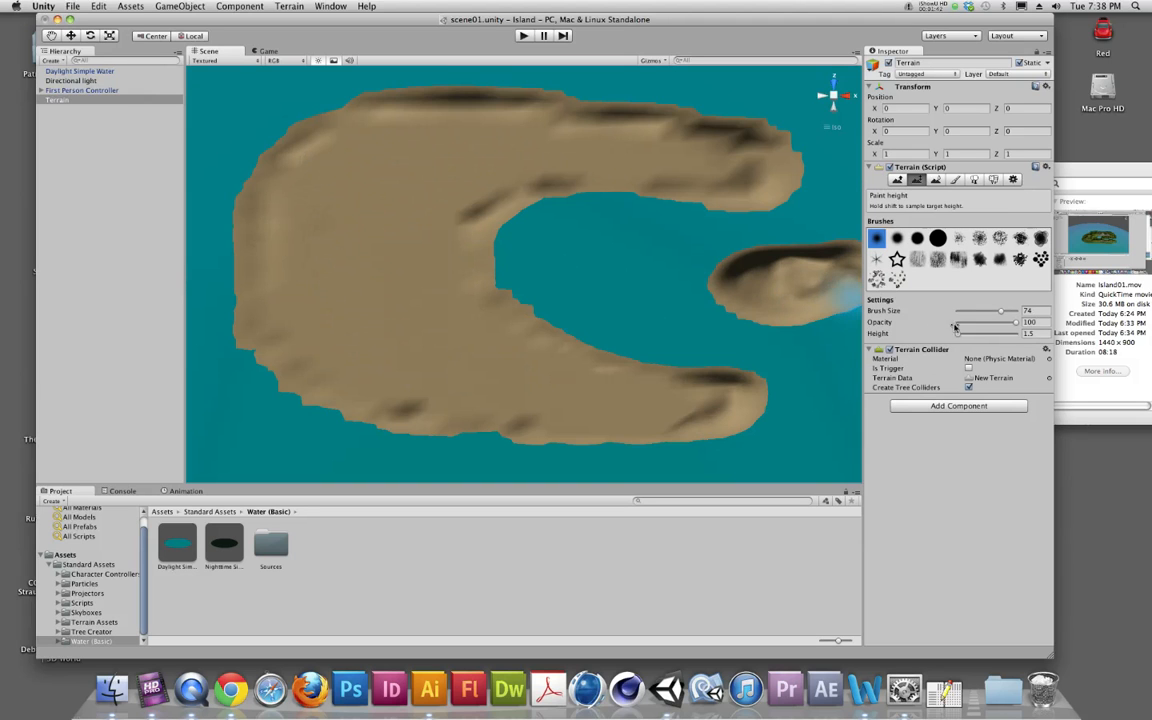
Step: Set the paint height to 0.7 and lower a patch in the middle of the island's broad western side
{"action": "left_click_drag", "start_coordinate": [1036, 334], "coordinate": [1009, 336]}
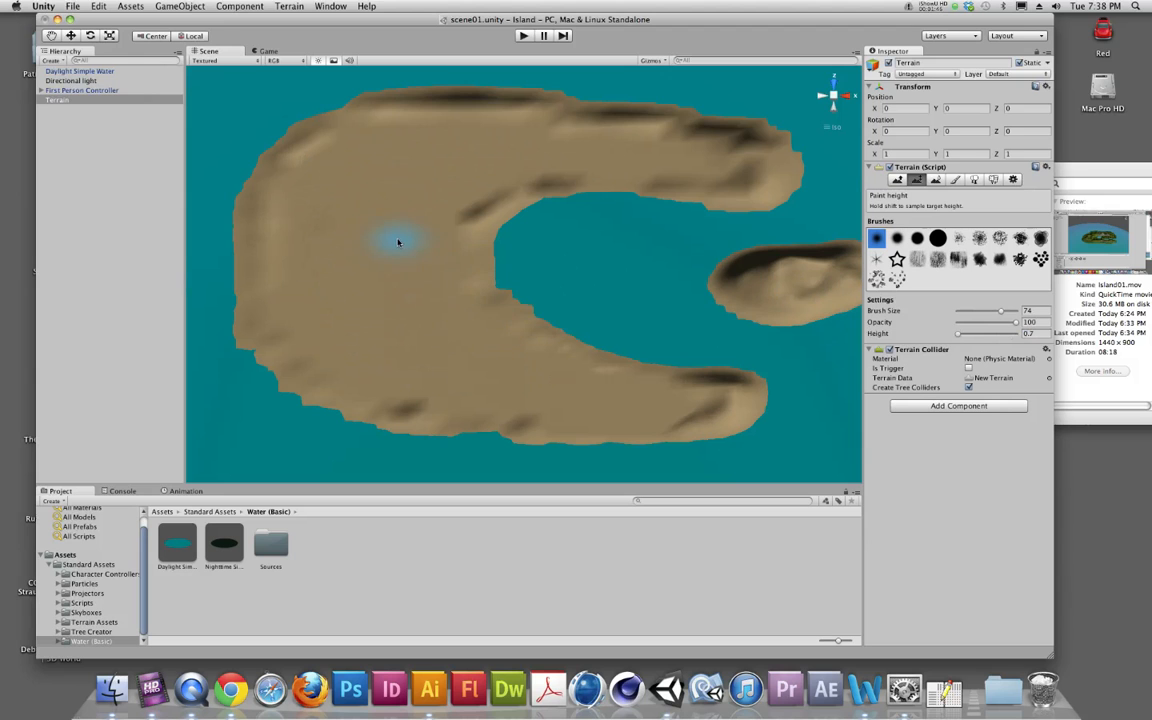
{"action": "left_click_drag", "start_coordinate": [405, 229], "coordinate": [411, 321]}
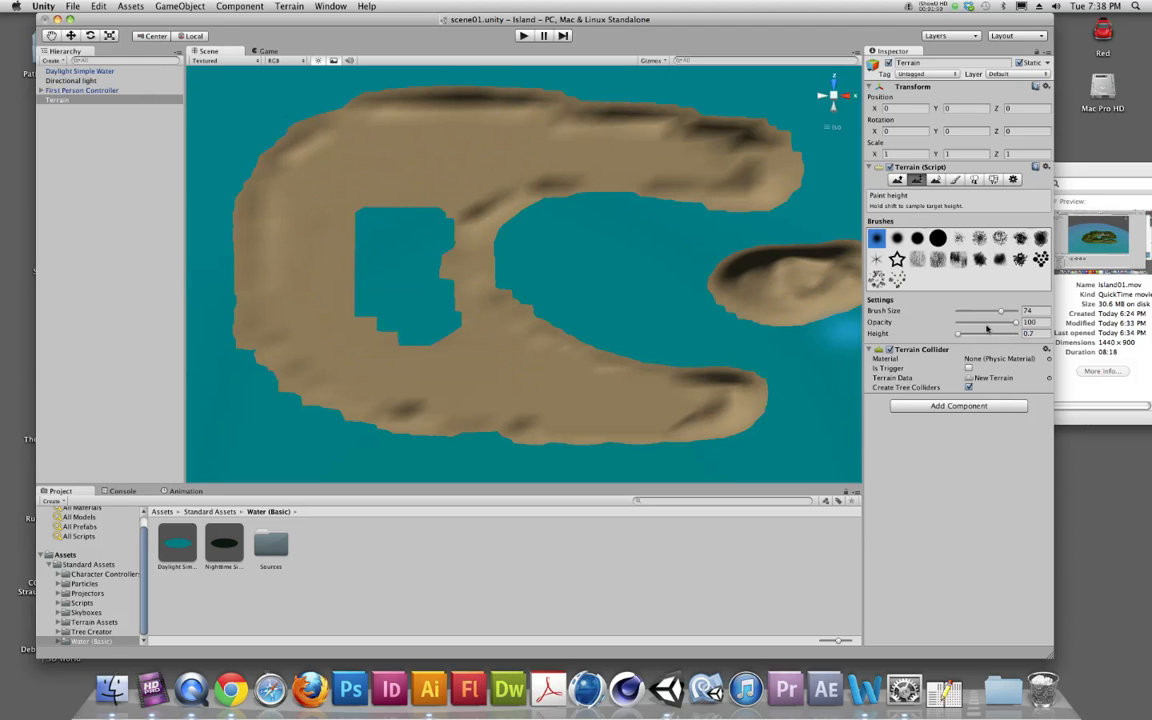
Step: Set the paint height to 1.5, refill the lowered patch and flatten the island's outer edge along its western side and northern arm
{"action": "left_click", "coordinate": [1034, 335]}
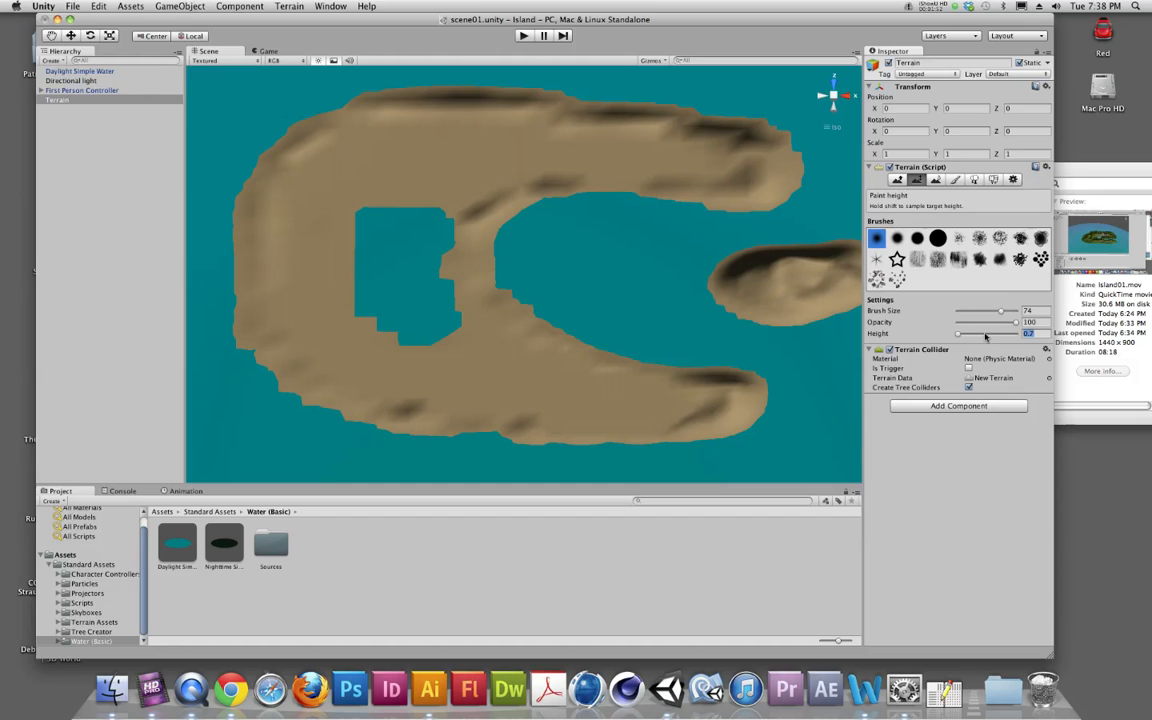
{"action": "mouse_move", "coordinate": [441, 332]}
{"action": "left_mouse_down"}
{"action": "mouse_move", "coordinate": [437, 262]}
{"action": "mouse_move", "coordinate": [393, 222]}
{"action": "mouse_move", "coordinate": [373, 327]}
{"action": "mouse_move", "coordinate": [396, 113]}
{"action": "mouse_move", "coordinate": [303, 180]}
{"action": "mouse_move", "coordinate": [327, 149]}
{"action": "mouse_move", "coordinate": [288, 195]}
{"action": "mouse_move", "coordinate": [280, 264]}
{"action": "mouse_move", "coordinate": [309, 350]}
{"action": "mouse_move", "coordinate": [347, 375]}
{"action": "mouse_move", "coordinate": [689, 406]}
{"action": "left_mouse_up"}
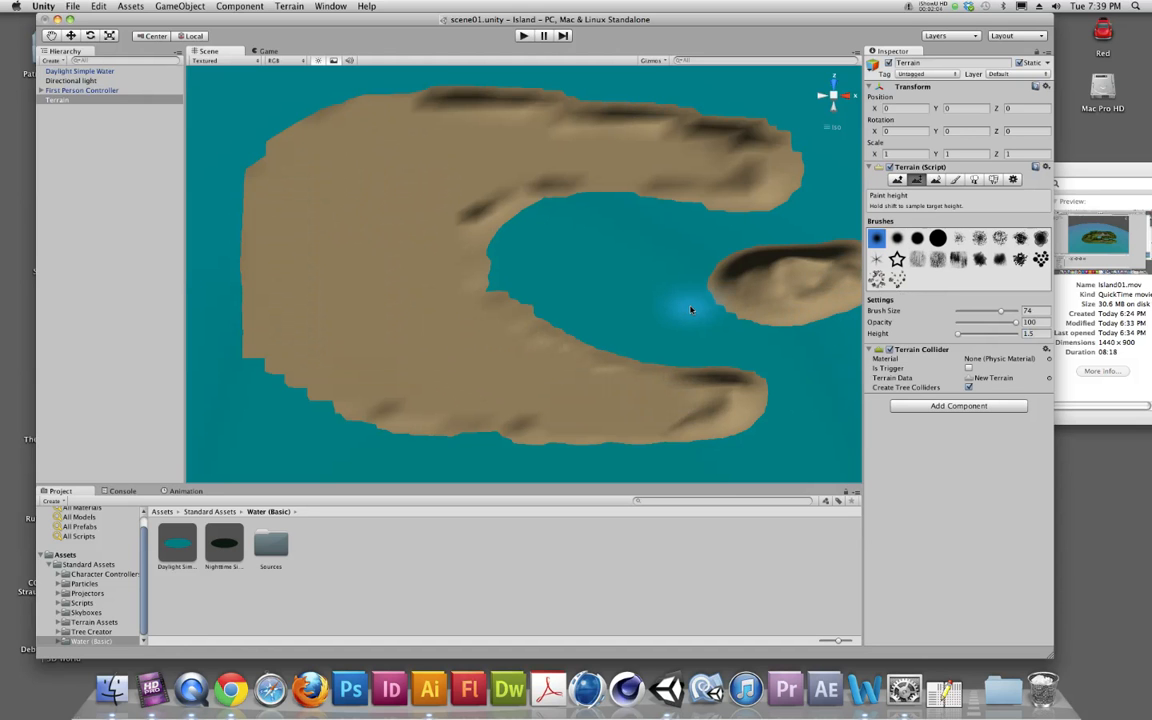
{"action": "left_click_drag", "start_coordinate": [586, 311], "coordinate": [592, 247], "text": "alt"}
{"action": "mouse_move", "coordinate": [687, 175]}
{"action": "left_mouse_down"}
{"action": "mouse_move", "coordinate": [725, 181]}
{"action": "mouse_move", "coordinate": [733, 170]}
{"action": "mouse_move", "coordinate": [442, 139]}
{"action": "mouse_move", "coordinate": [742, 154]}
{"action": "mouse_move", "coordinate": [757, 271]}
{"action": "left_mouse_up"}
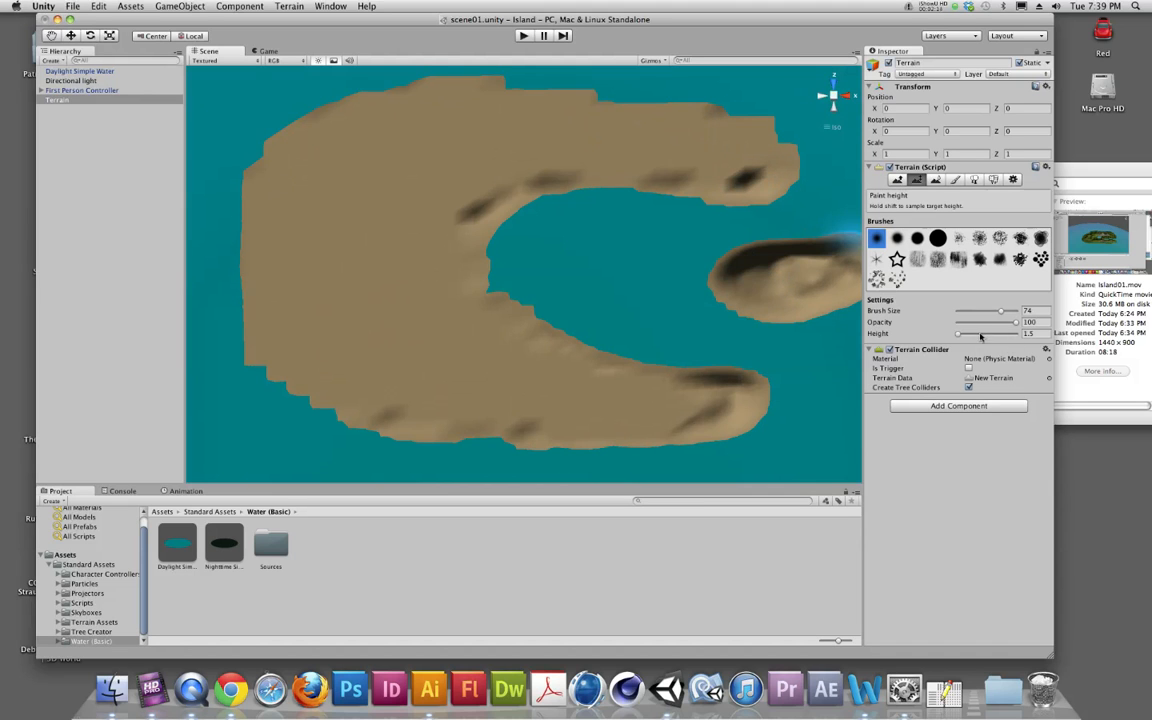
Step: Set the paint height to 0.5 and trim back the outer edge of the island's northern arm
{"action": "left_click", "coordinate": [1034, 335]}
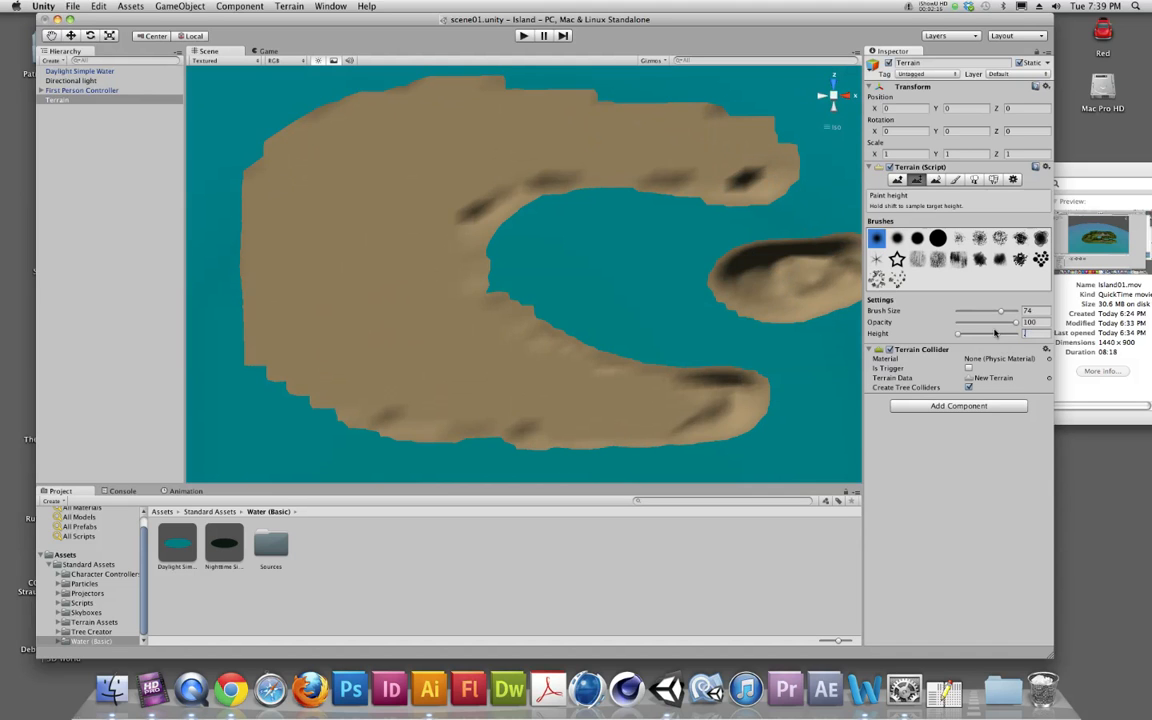
{"action": "left_click", "coordinate": [690, 94]}
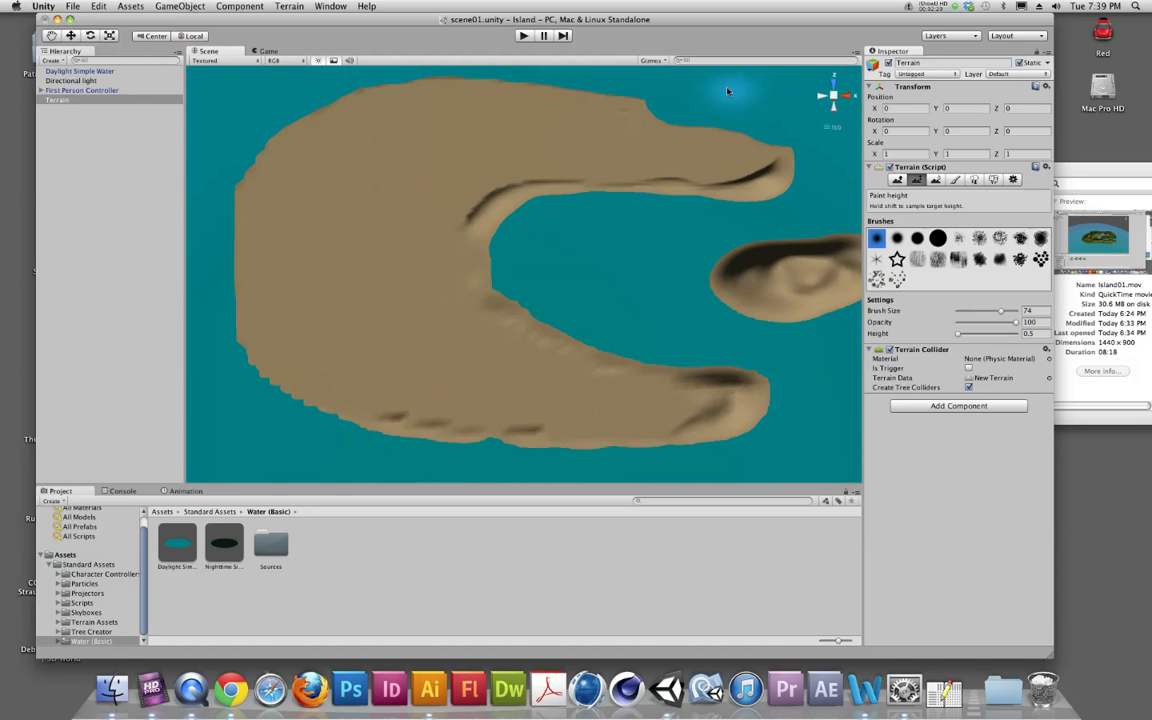
{"action": "left_click_drag", "start_coordinate": [591, 77], "coordinate": [552, 85]}
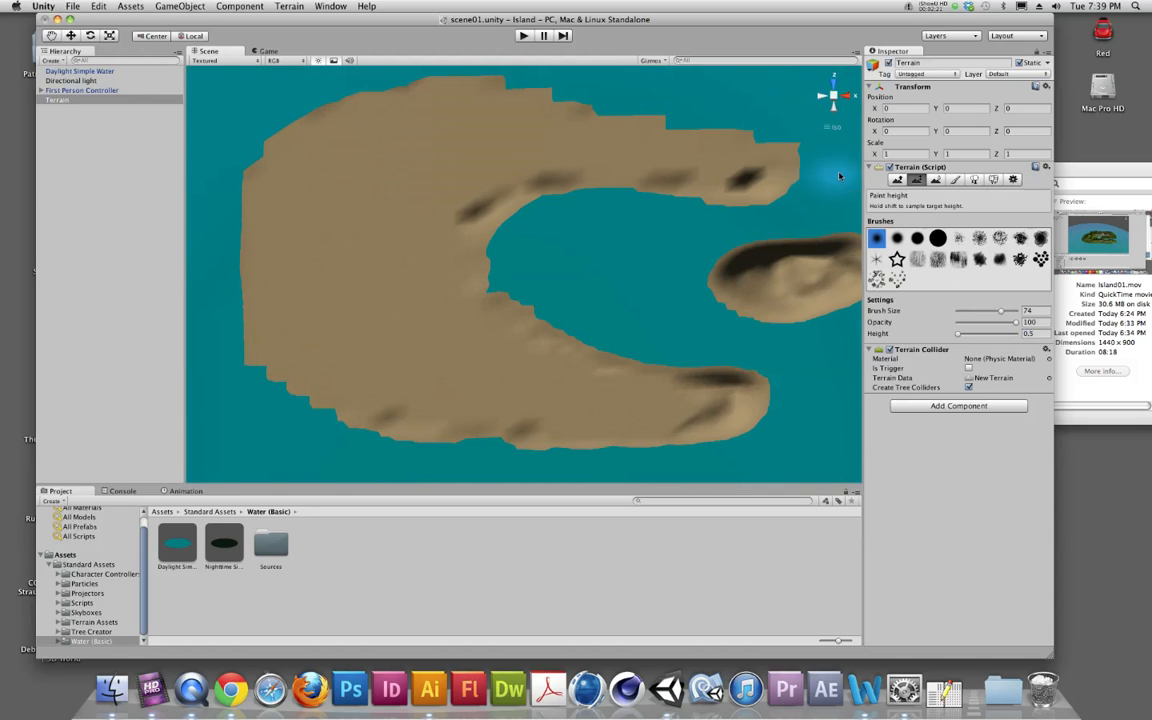
Step: Raise curved ridges across the island's broad western side with the Raise / Lower Terrain tool and the second round brush
{"action": "mouse_move", "coordinate": [674, 232]}
{"action": "left_mouse_down", "text": "alt"}
{"action": "mouse_move", "coordinate": [686, 215]}
{"action": "mouse_move", "coordinate": [685, 226]}
{"action": "left_mouse_up", "text": "alt"}
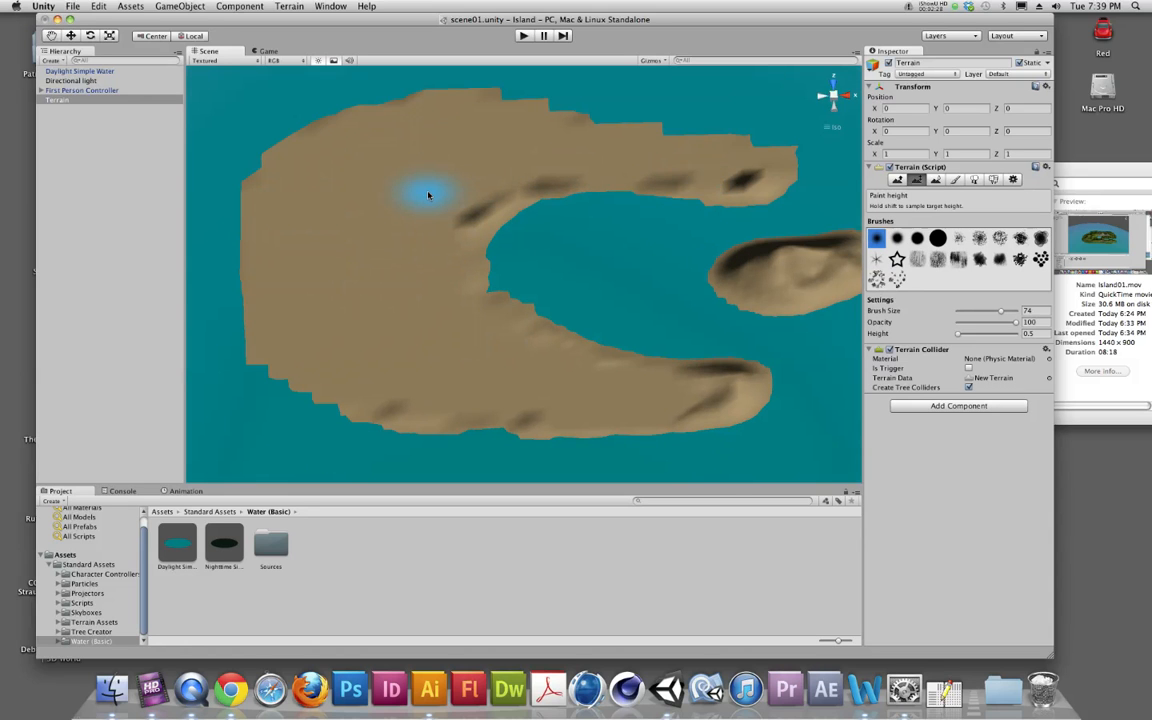
{"action": "mouse_move", "coordinate": [405, 257]}
{"action": "left_mouse_down", "text": "alt"}
{"action": "mouse_move", "coordinate": [407, 207]}
{"action": "mouse_move", "coordinate": [407, 219]}
{"action": "left_mouse_up", "text": "alt"}
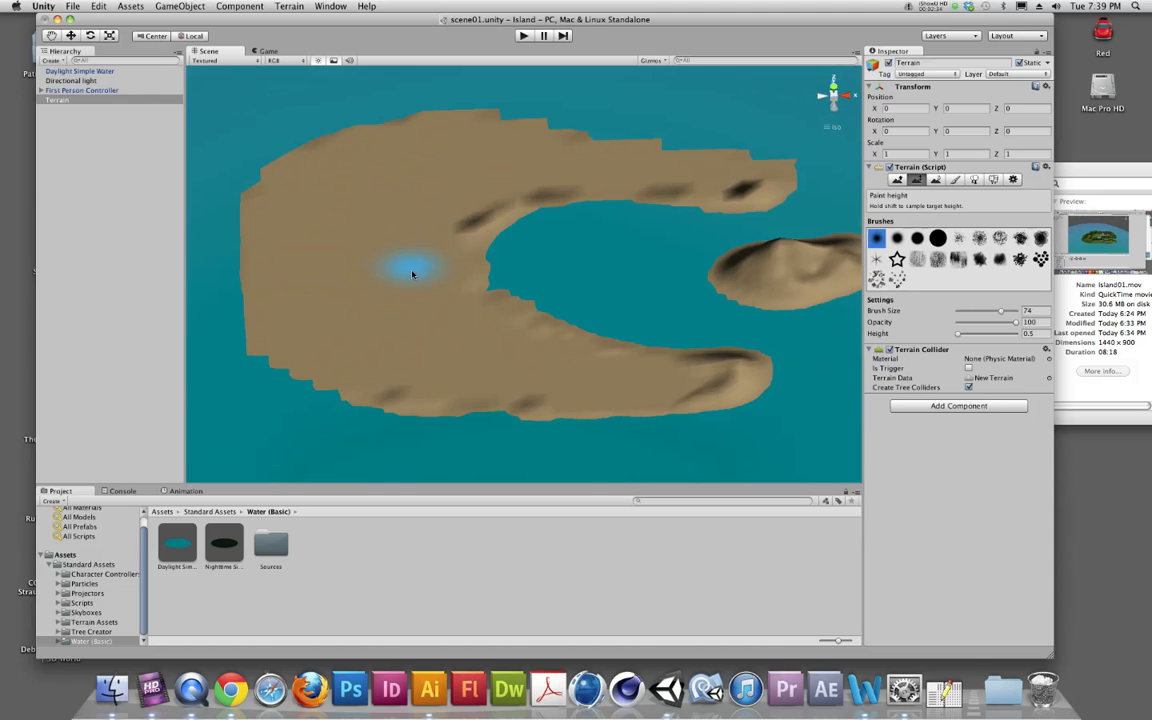
{"action": "left_click_drag", "start_coordinate": [393, 252], "coordinate": [386, 216], "text": "alt"}
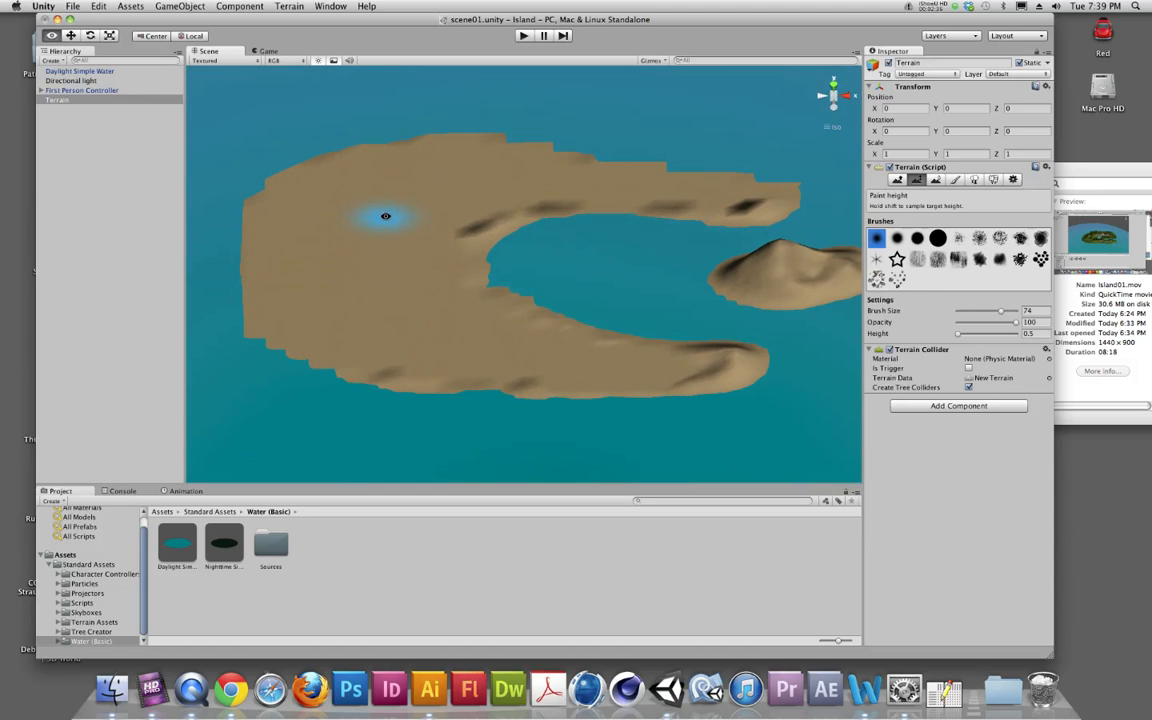
{"action": "left_click", "coordinate": [897, 180]}
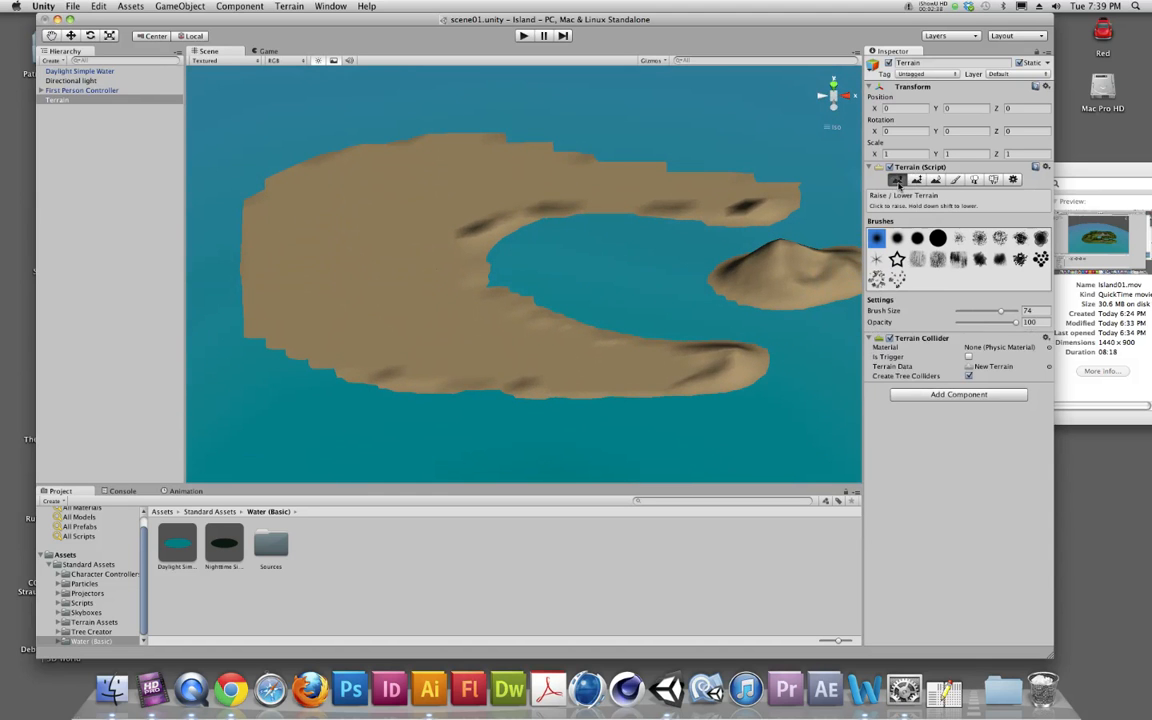
{"action": "left_click", "coordinate": [897, 238]}
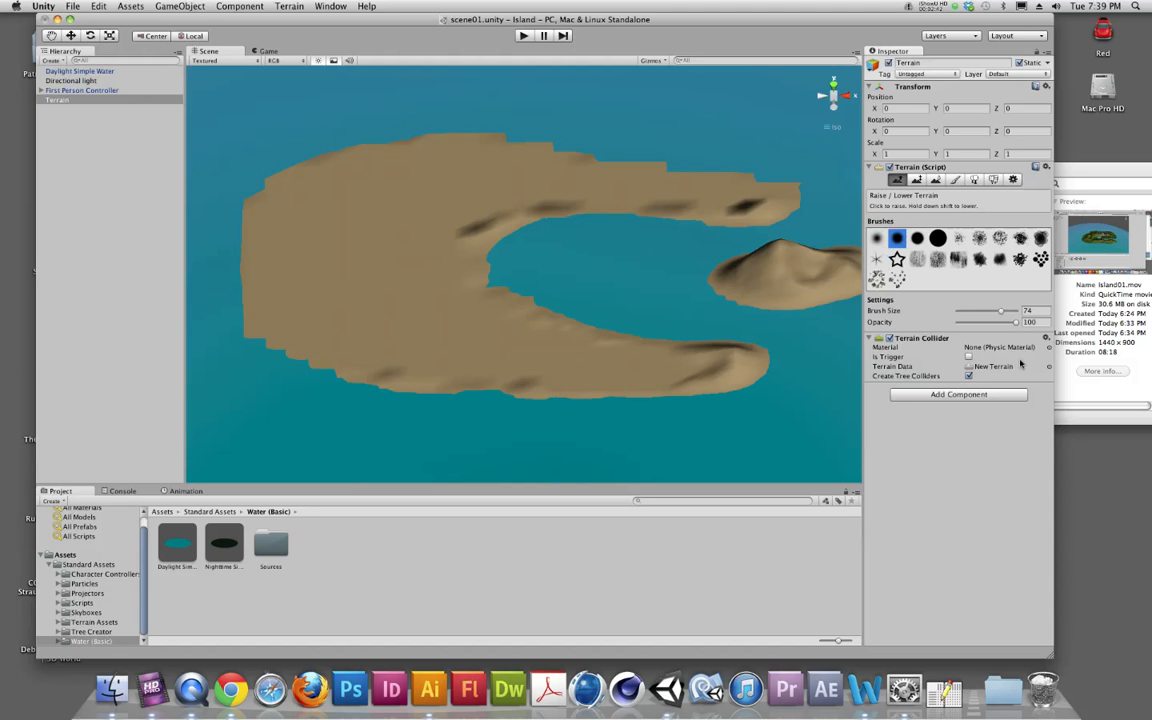
{"action": "mouse_move", "coordinate": [463, 329]}
{"action": "left_mouse_down"}
{"action": "mouse_move", "coordinate": [329, 265]}
{"action": "mouse_move", "coordinate": [468, 180]}
{"action": "mouse_move", "coordinate": [577, 180]}
{"action": "left_mouse_up"}
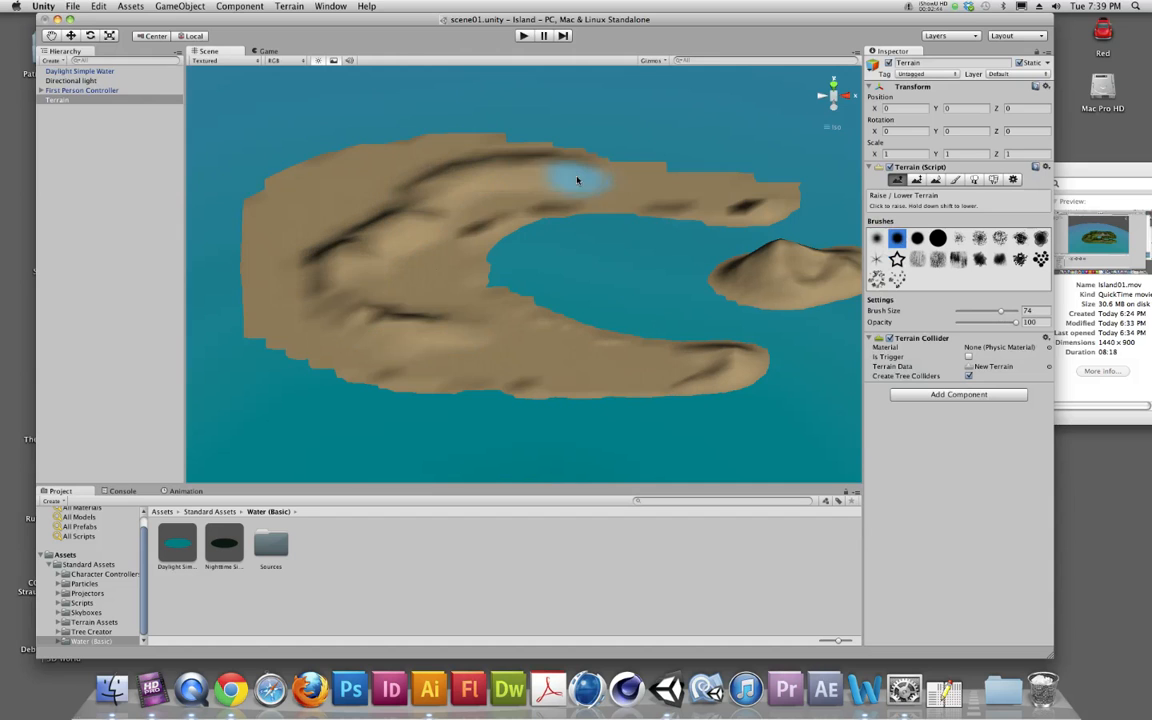
Step: Set the brush opacity to 50 and raise gentler hills along the island's outer edges and arms
{"action": "left_click", "coordinate": [987, 324]}
{"action": "mouse_move", "coordinate": [463, 180]}
{"action": "left_mouse_down"}
{"action": "mouse_move", "coordinate": [370, 206]}
{"action": "mouse_move", "coordinate": [325, 318]}
{"action": "mouse_move", "coordinate": [527, 378]}
{"action": "mouse_move", "coordinate": [625, 375]}
{"action": "mouse_move", "coordinate": [463, 322]}
{"action": "mouse_move", "coordinate": [385, 230]}
{"action": "mouse_move", "coordinate": [495, 160]}
{"action": "mouse_move", "coordinate": [620, 170]}
{"action": "mouse_move", "coordinate": [465, 203]}
{"action": "mouse_move", "coordinate": [422, 314]}
{"action": "mouse_move", "coordinate": [352, 327]}
{"action": "mouse_move", "coordinate": [284, 268]}
{"action": "mouse_move", "coordinate": [404, 154]}
{"action": "mouse_move", "coordinate": [518, 152]}
{"action": "left_mouse_up"}
{"action": "mouse_move", "coordinate": [362, 364]}
{"action": "left_mouse_down", "text": "alt"}
{"action": "mouse_move", "coordinate": [432, 253]}
{"action": "mouse_move", "coordinate": [425, 228]}
{"action": "mouse_move", "coordinate": [399, 339]}
{"action": "left_mouse_up", "text": "alt"}
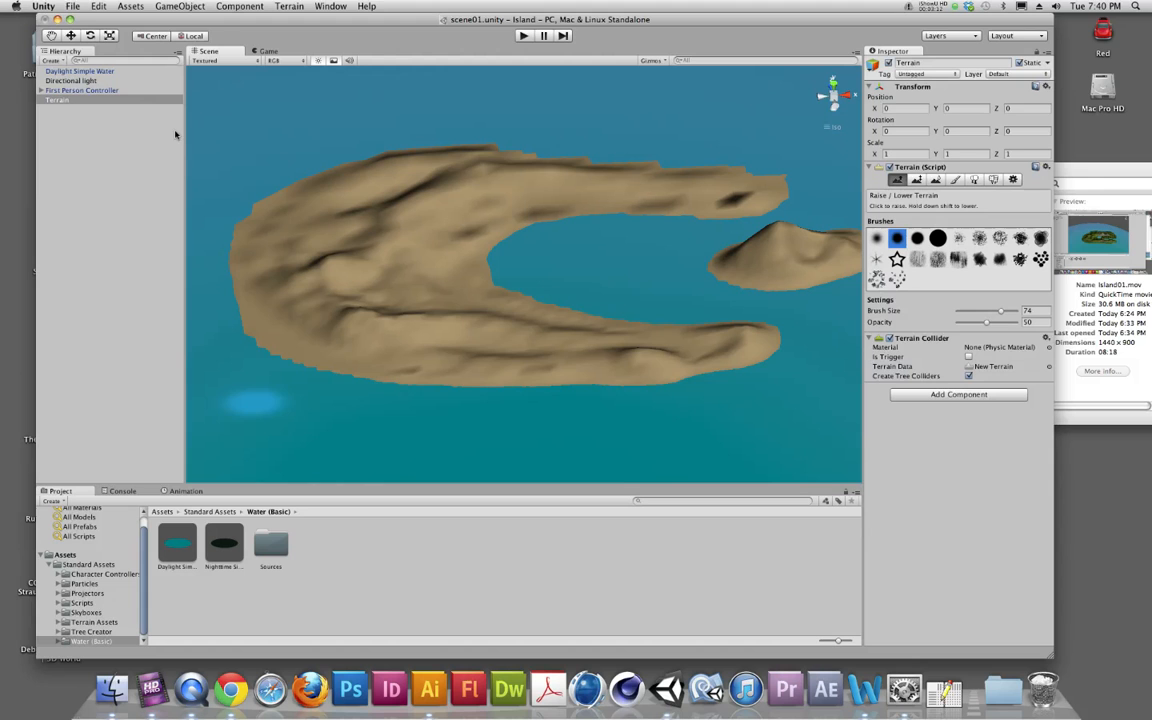
Step: Add the Grass (Hill) texture to the terrain's paintable textures with the default 15 by 15 tiling size
{"action": "left_click", "coordinate": [955, 180]}
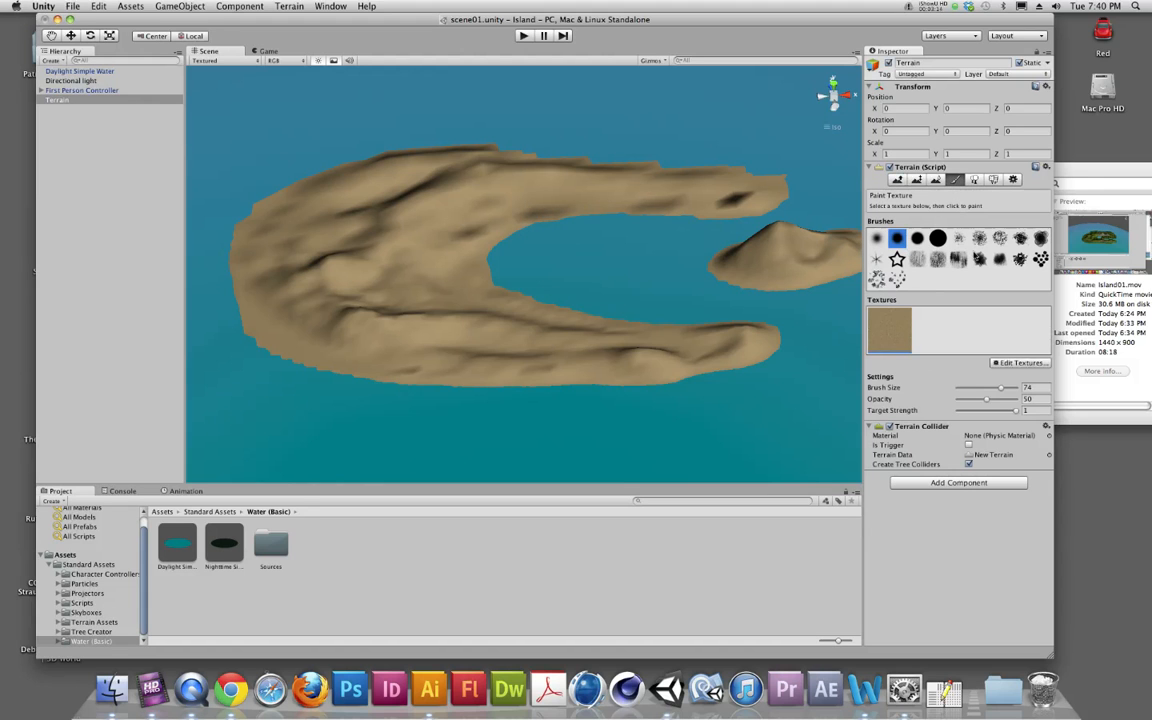
{"action": "left_click", "coordinate": [1000, 363]}
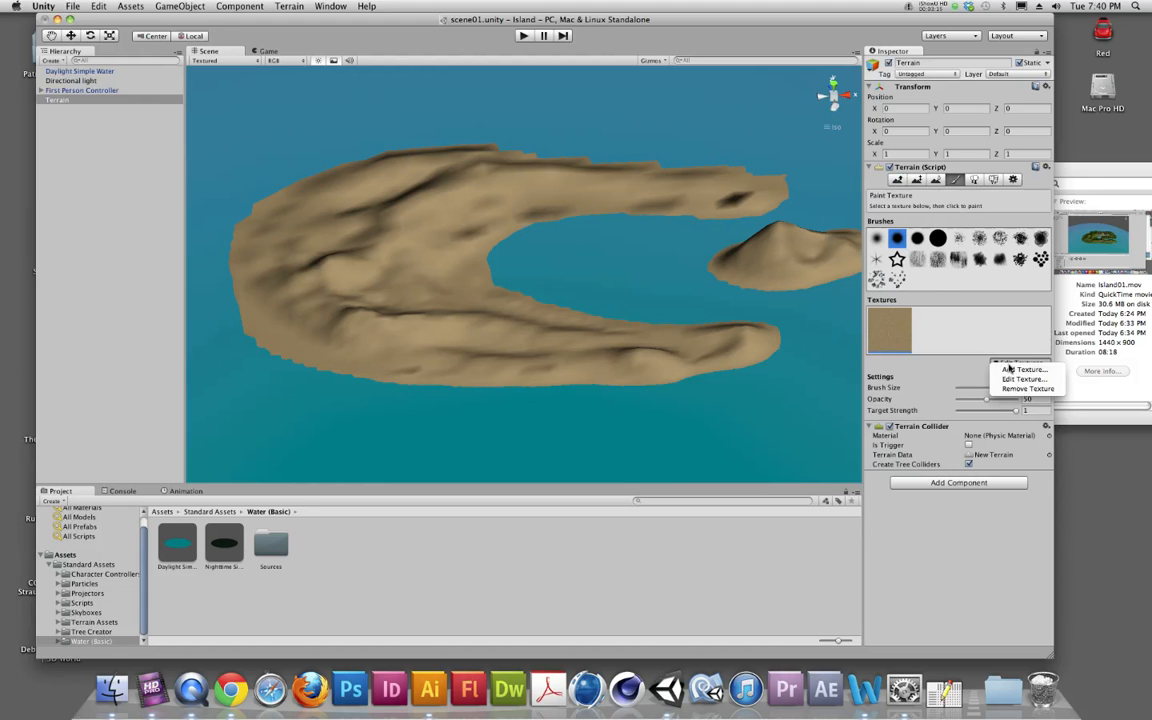
{"action": "left_click", "coordinate": [1000, 366]}
{"action": "left_click", "coordinate": [61, 80]}
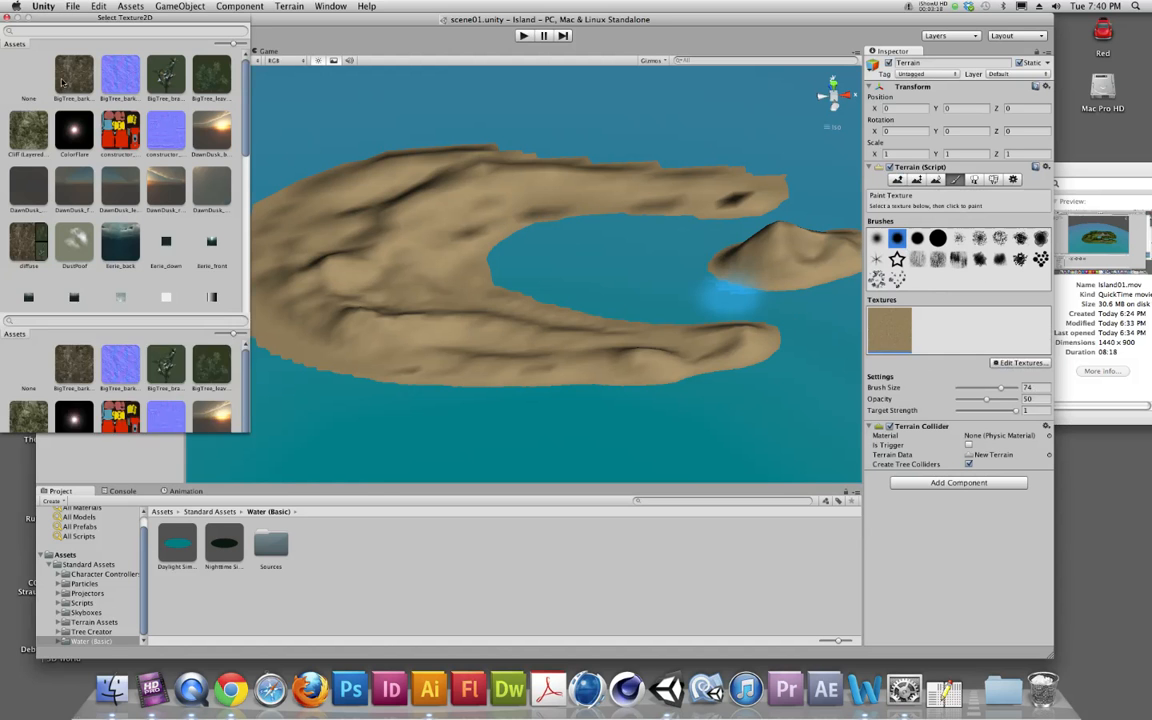
{"action": "left_click_drag", "start_coordinate": [247, 428], "coordinate": [468, 492]}
{"action": "scroll", "coordinate": [117, 264], "scroll_direction": "down", "scroll_amount": 3}
{"action": "double_click", "coordinate": [80, 246]}
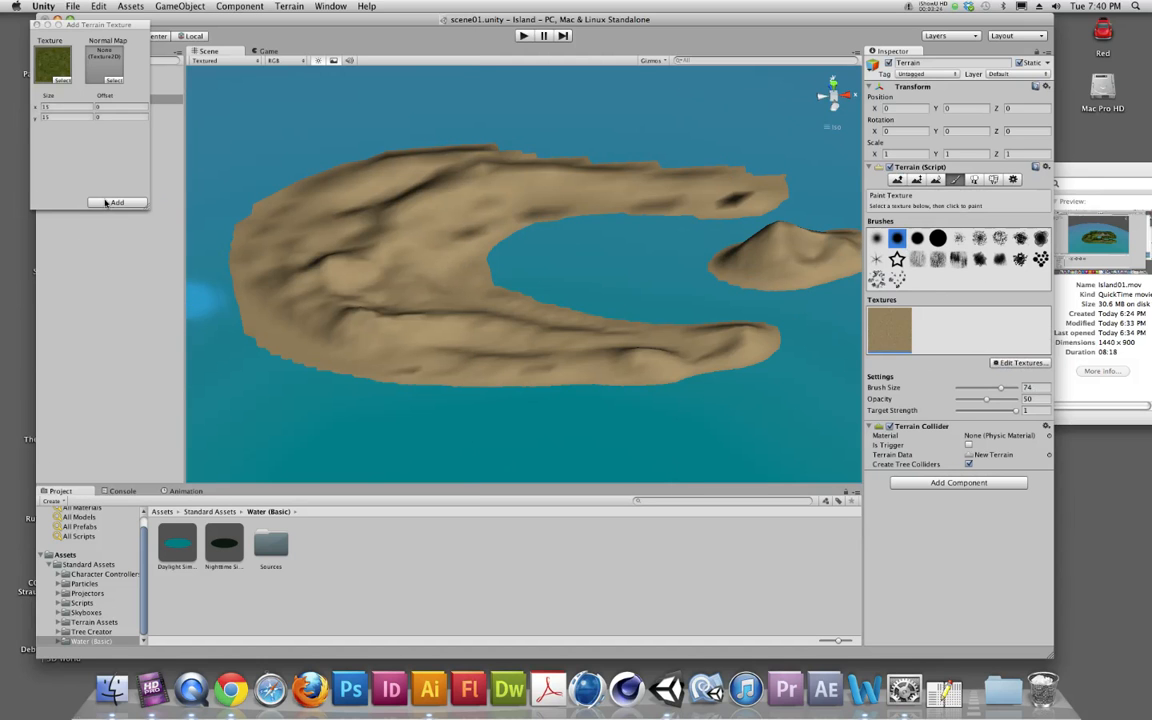
{"action": "left_click", "coordinate": [106, 202]}
Step: Paint the grass texture around the inner bay and along the southern arm with a brush size of 42
{"action": "left_click", "coordinate": [933, 326]}
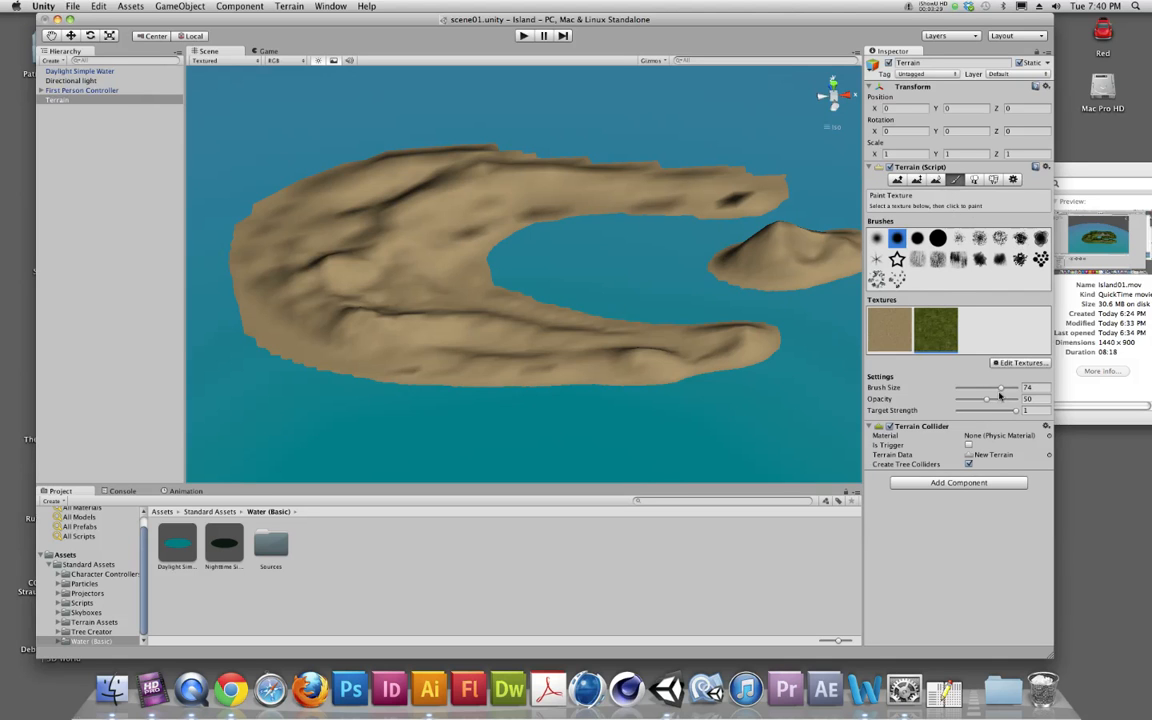
{"action": "left_click_drag", "start_coordinate": [1000, 388], "coordinate": [982, 392]}
{"action": "mouse_move", "coordinate": [660, 353]}
{"action": "left_mouse_down"}
{"action": "mouse_move", "coordinate": [515, 350]}
{"action": "mouse_move", "coordinate": [467, 303]}
{"action": "mouse_move", "coordinate": [445, 260]}
{"action": "mouse_move", "coordinate": [483, 208]}
{"action": "mouse_move", "coordinate": [519, 200]}
{"action": "mouse_move", "coordinate": [452, 211]}
{"action": "mouse_move", "coordinate": [430, 315]}
{"action": "mouse_move", "coordinate": [480, 335]}
{"action": "mouse_move", "coordinate": [375, 250]}
{"action": "mouse_move", "coordinate": [390, 300]}
{"action": "mouse_move", "coordinate": [643, 352]}
{"action": "mouse_move", "coordinate": [684, 345]}
{"action": "mouse_move", "coordinate": [405, 316]}
{"action": "mouse_move", "coordinate": [418, 257]}
{"action": "mouse_move", "coordinate": [450, 200]}
{"action": "mouse_move", "coordinate": [442, 185]}
{"action": "mouse_move", "coordinate": [448, 195]}
{"action": "left_mouse_up"}
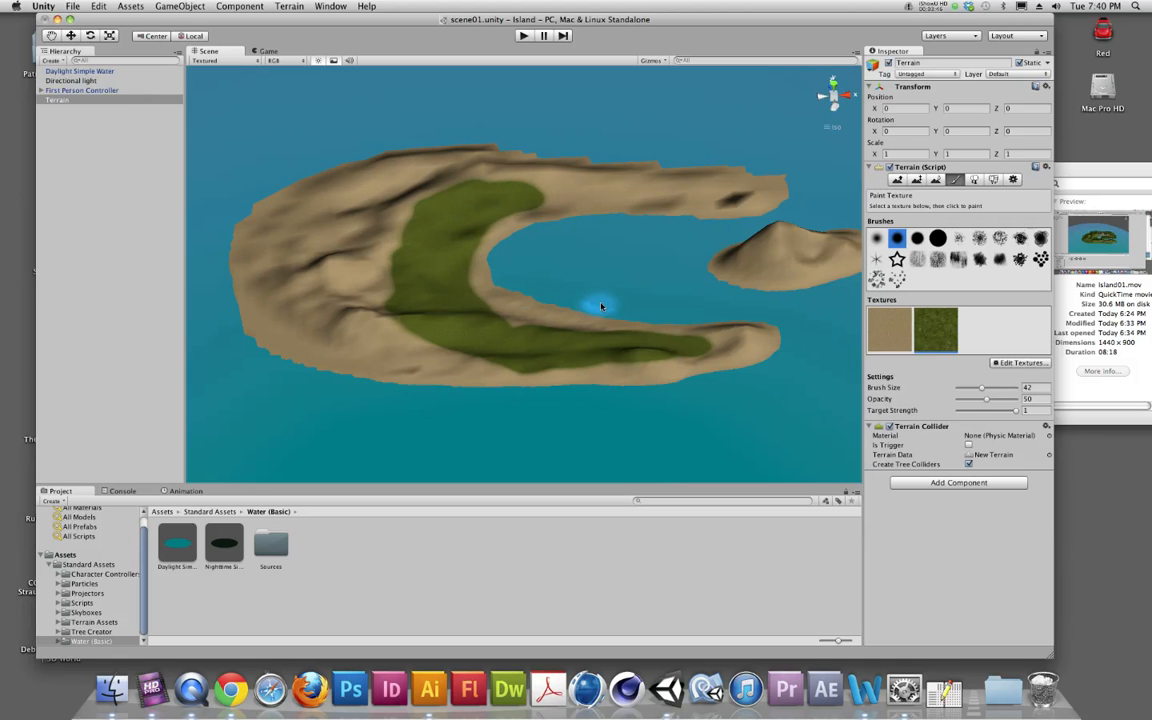
Step: Browse the project's existing textures for another ground texture, then close the new terrain texture without assigning one
{"action": "left_click", "coordinate": [1020, 362]}
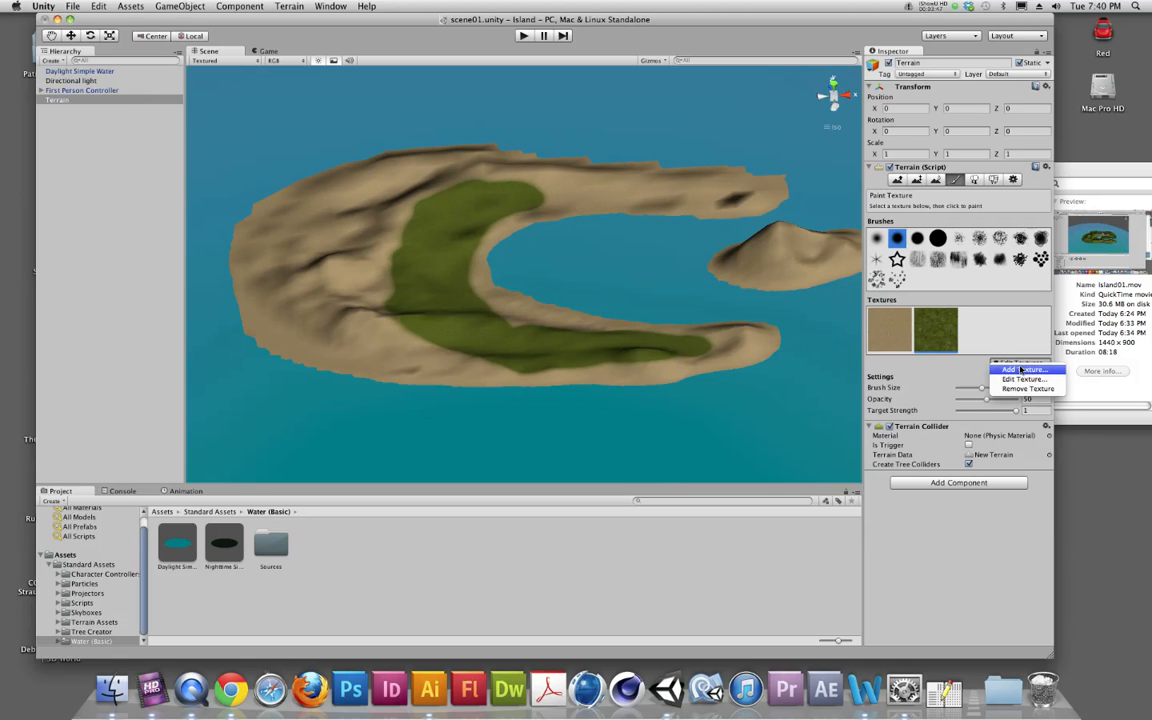
{"action": "left_click", "coordinate": [1021, 370]}
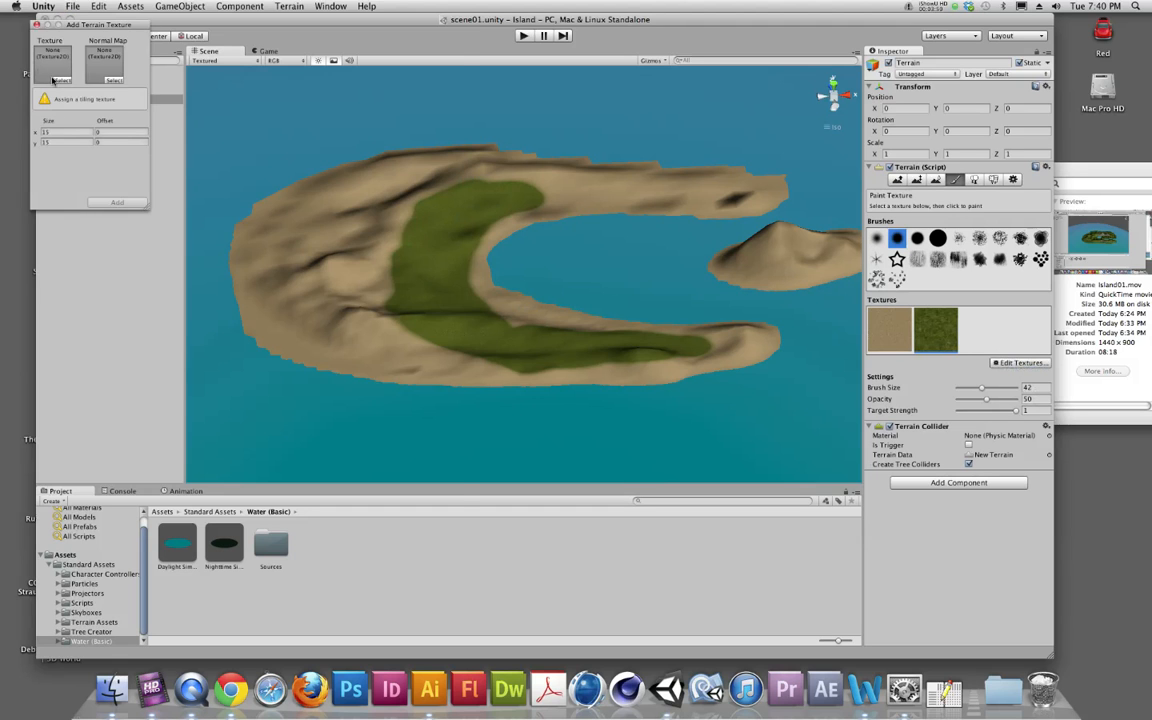
{"action": "left_click", "coordinate": [55, 80]}
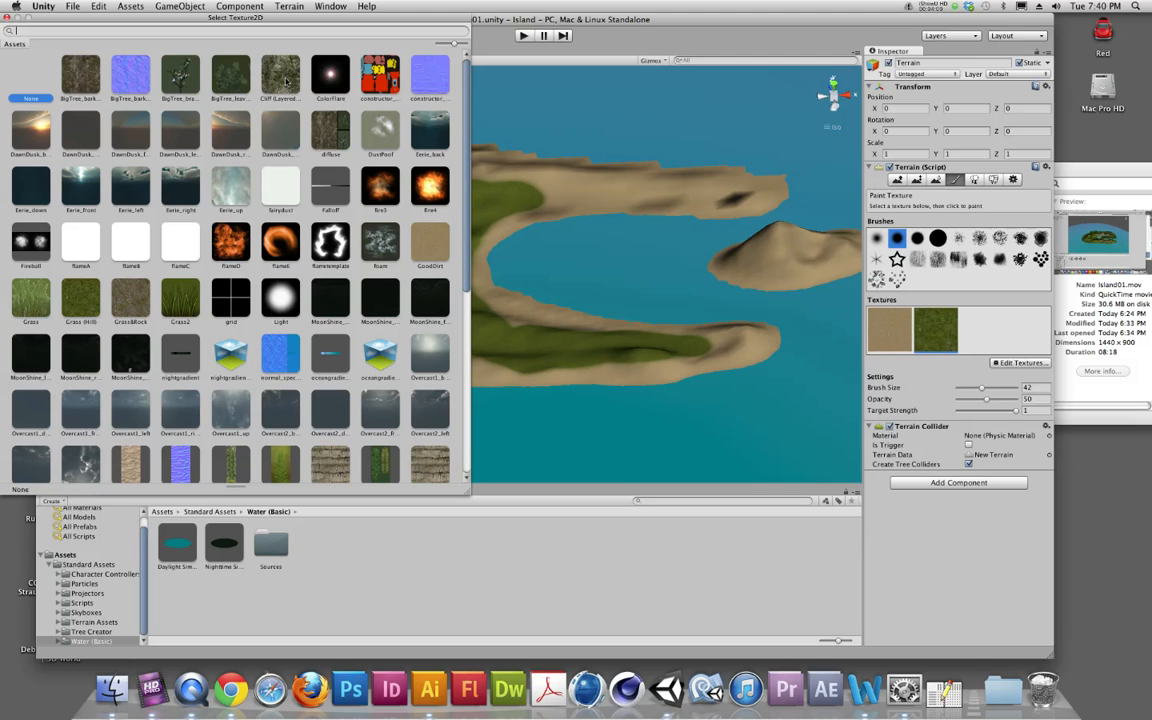
{"action": "scroll", "coordinate": [275, 160], "scroll_direction": "down", "scroll_amount": 5}
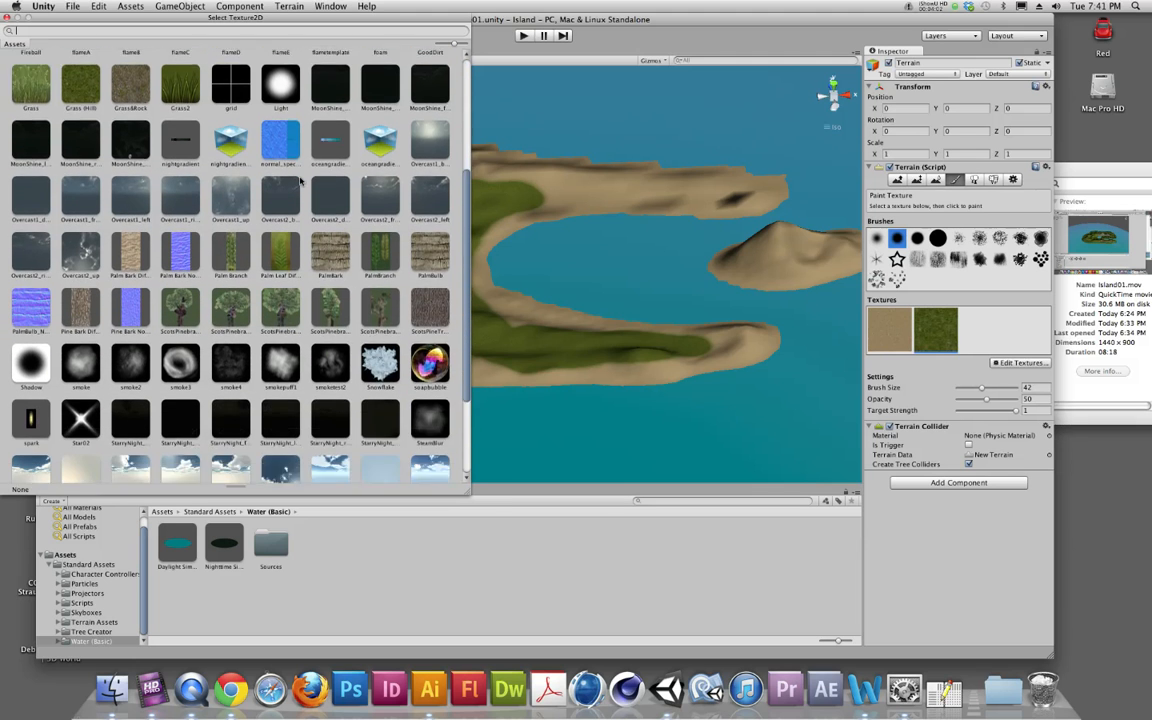
{"action": "scroll", "coordinate": [300, 180], "scroll_direction": "down", "scroll_amount": 3}
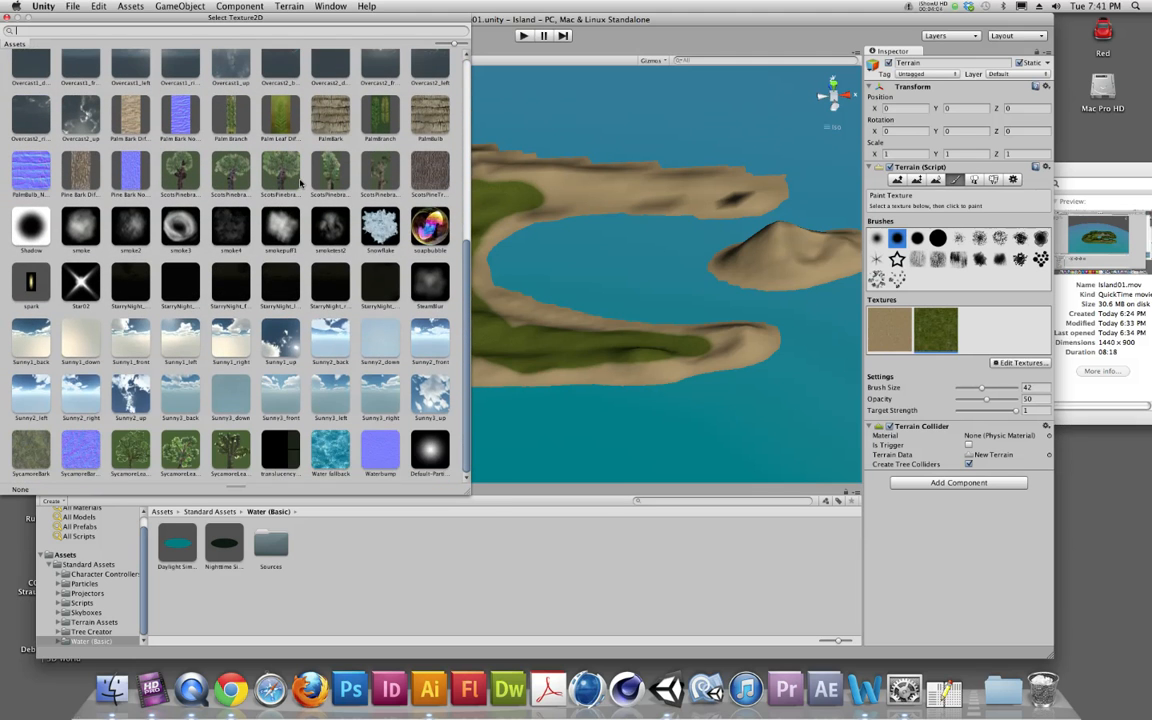
{"action": "scroll", "coordinate": [285, 172], "scroll_direction": "up", "scroll_amount": 9}
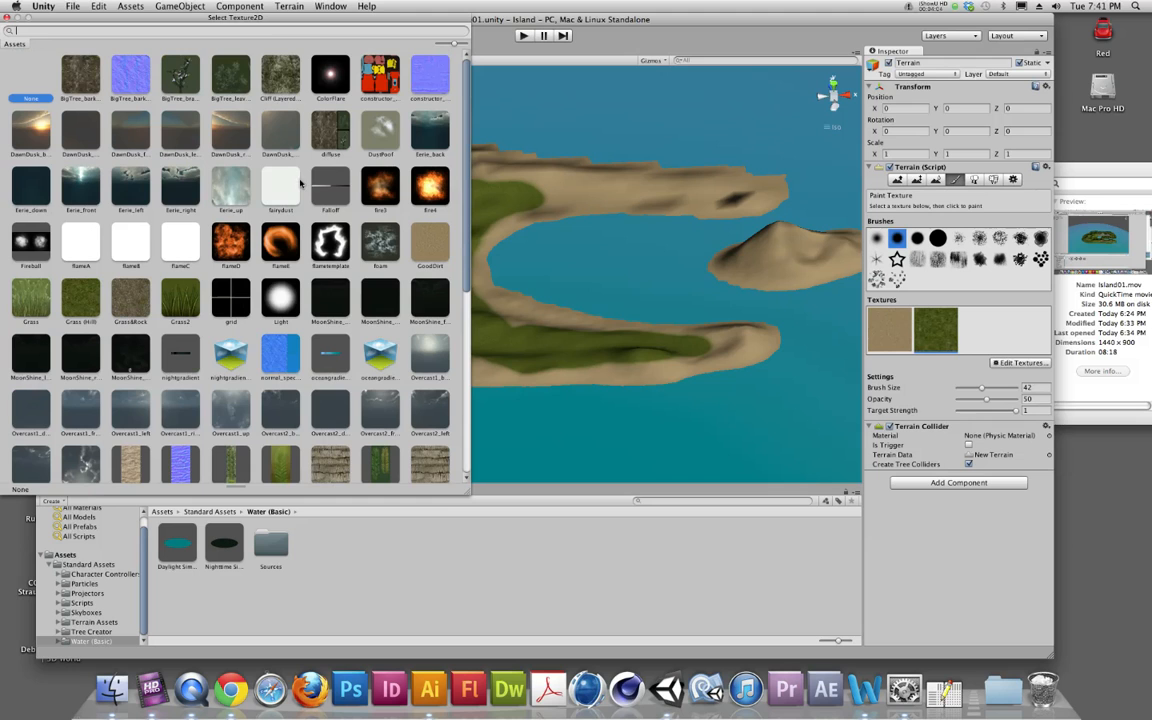
{"action": "left_click", "coordinate": [7, 18]}
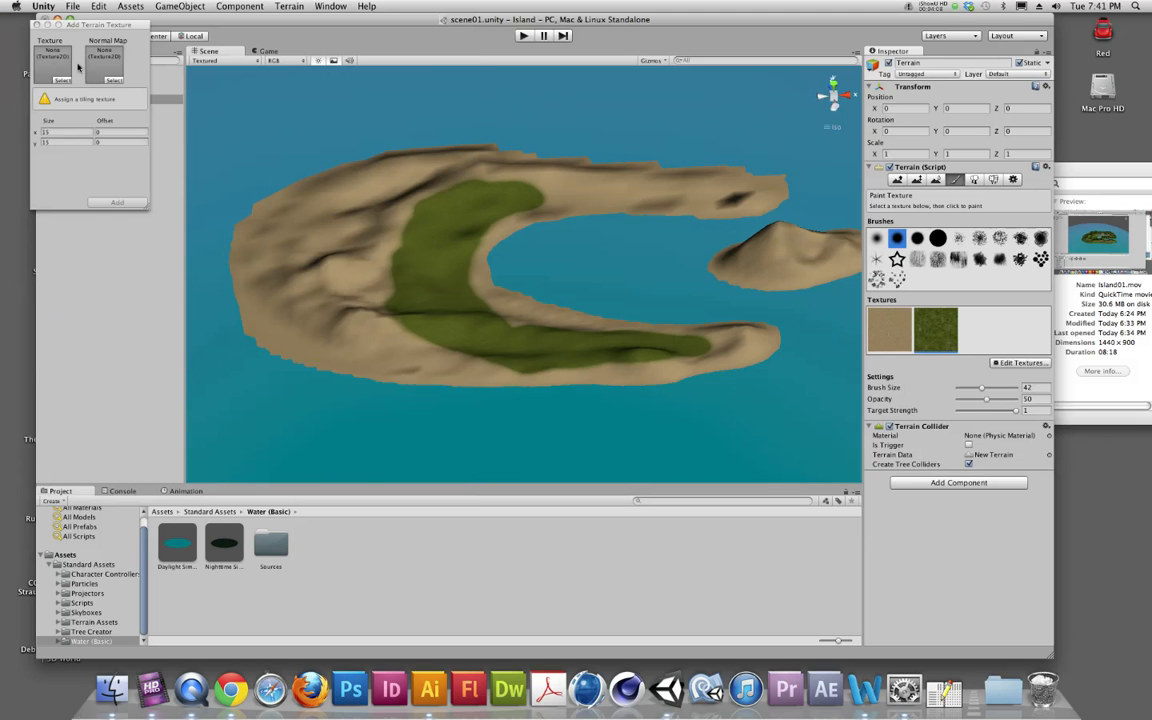
{"action": "left_click", "coordinate": [35, 24]}
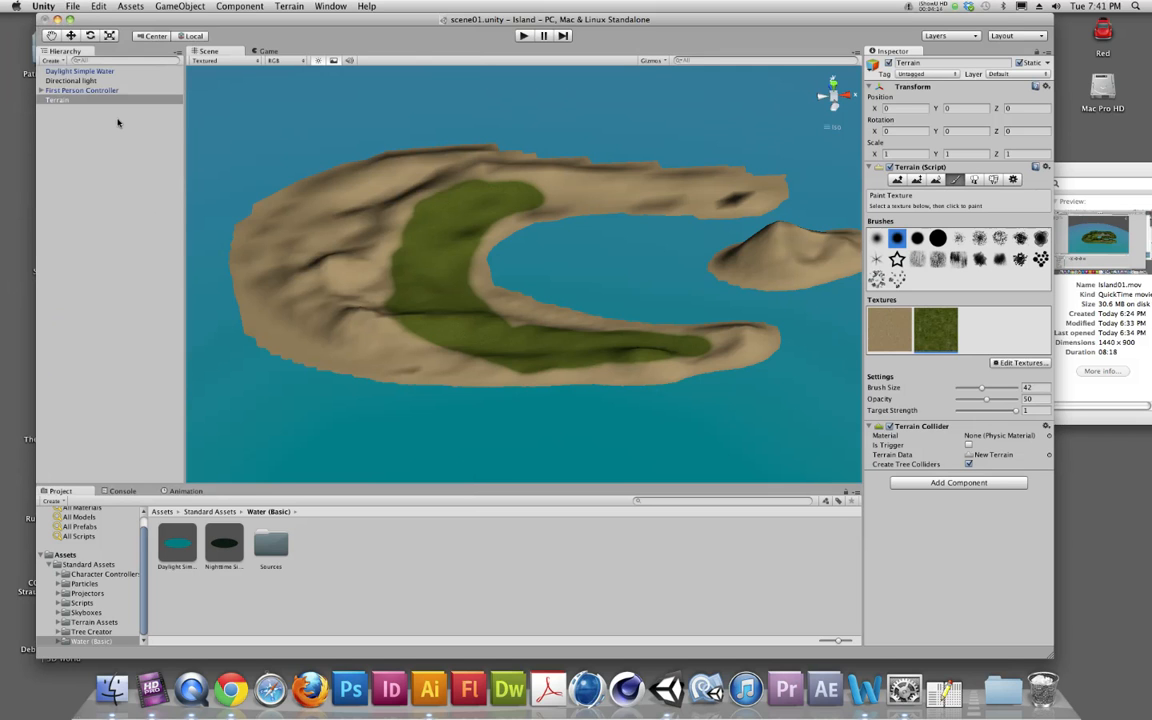
Step: Find the free Terrain Assets package among the Asset Store's top free items and review its package contents
{"action": "left_click", "coordinate": [331, 6]}
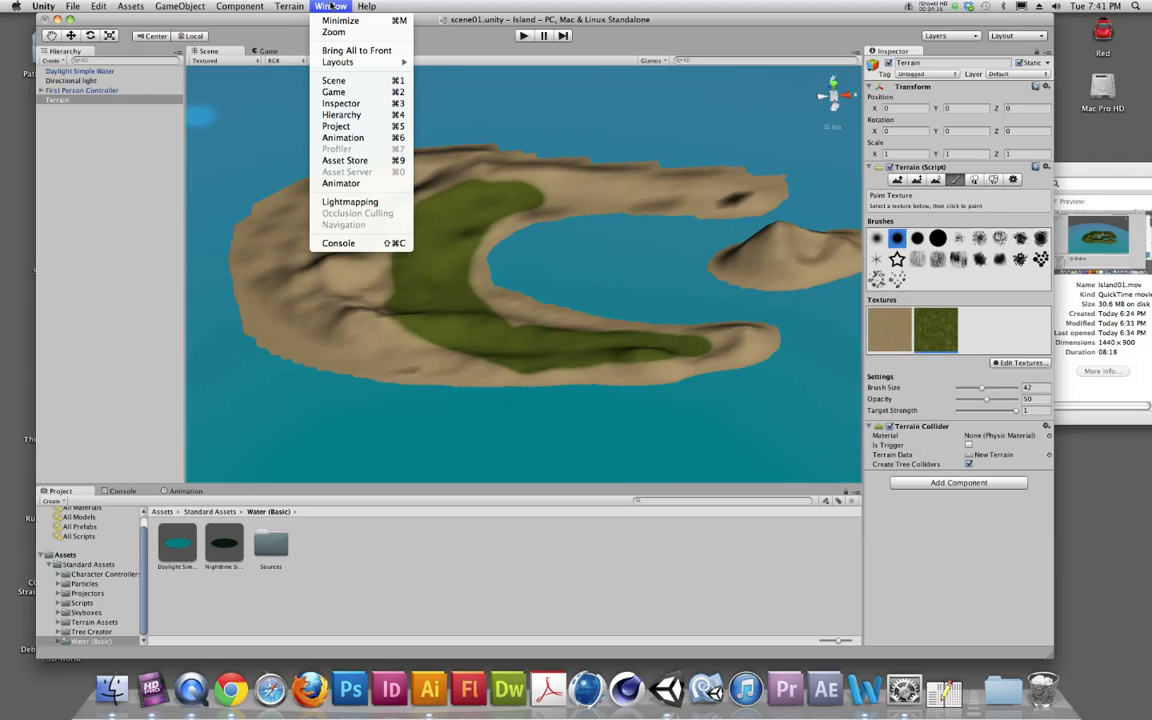
{"action": "left_click", "coordinate": [345, 161]}
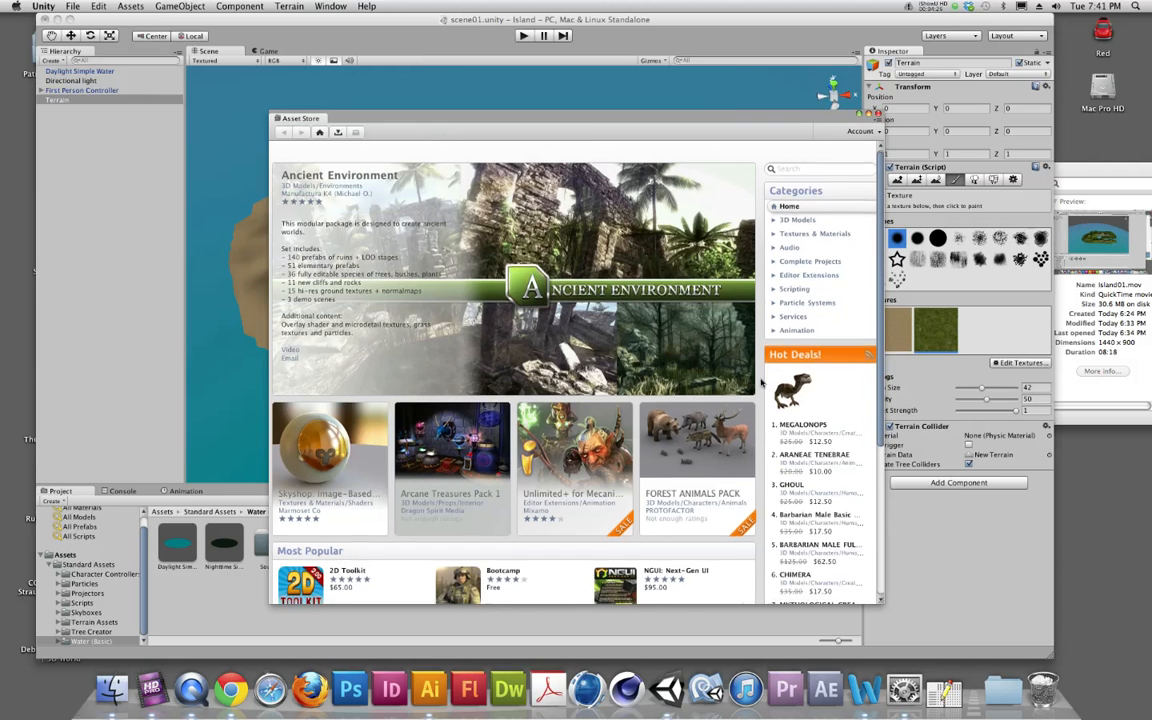
{"action": "scroll", "coordinate": [688, 345], "scroll_direction": "down", "scroll_amount": 5}
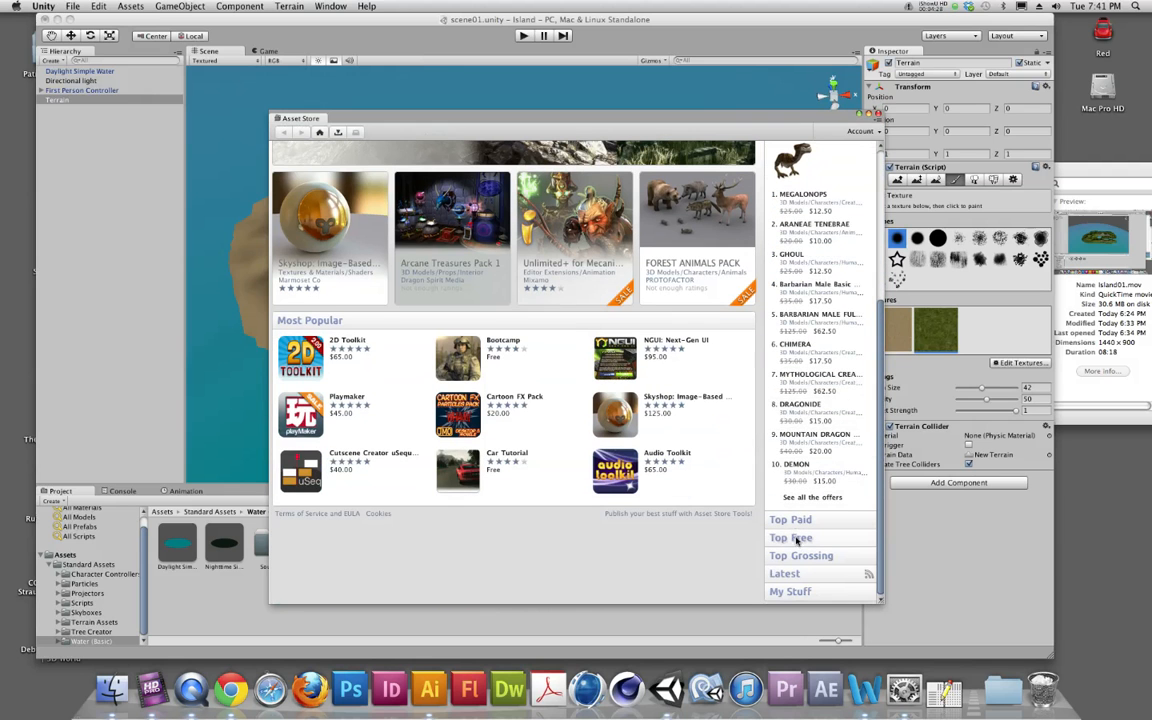
{"action": "left_click", "coordinate": [792, 539]}
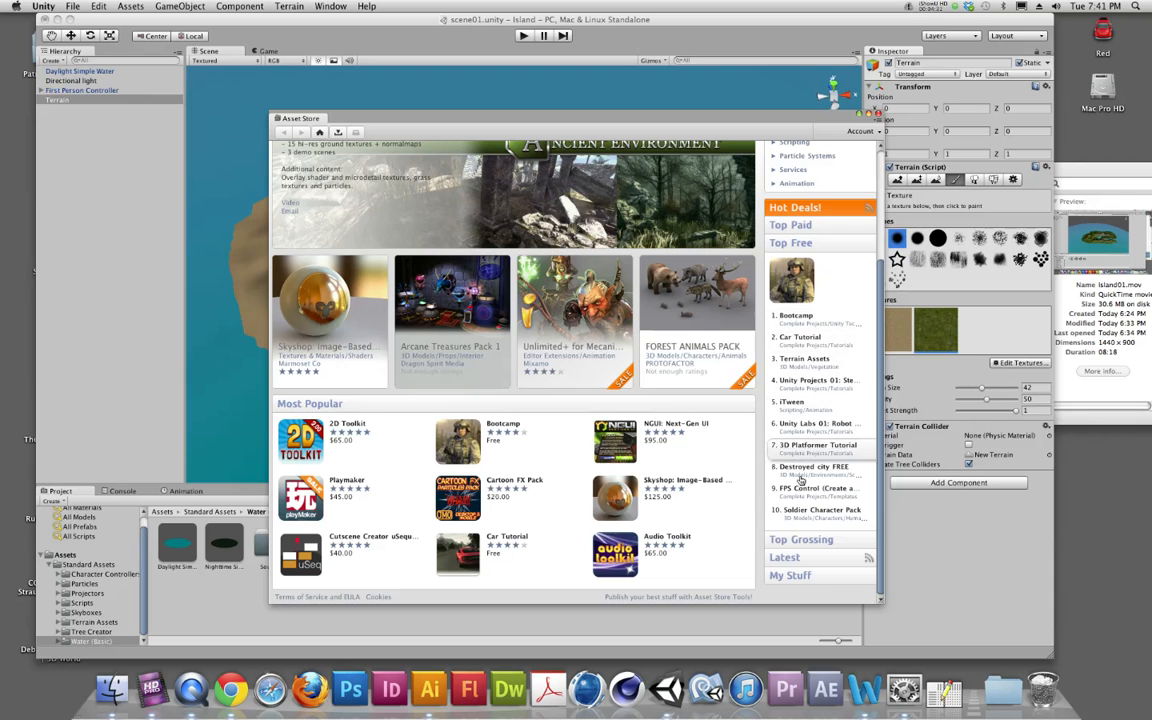
{"action": "left_click", "coordinate": [792, 361]}
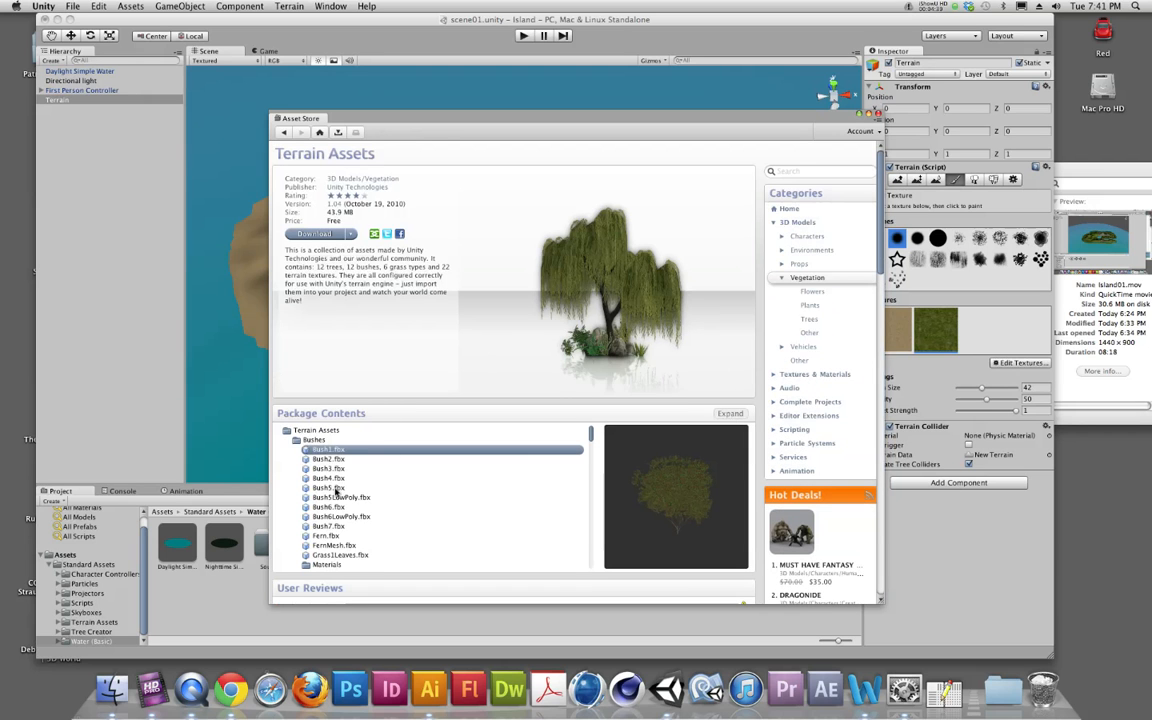
{"action": "scroll", "coordinate": [345, 500], "scroll_direction": "down", "scroll_amount": 5}
{"action": "scroll", "coordinate": [340, 495], "scroll_direction": "down", "scroll_amount": 4}
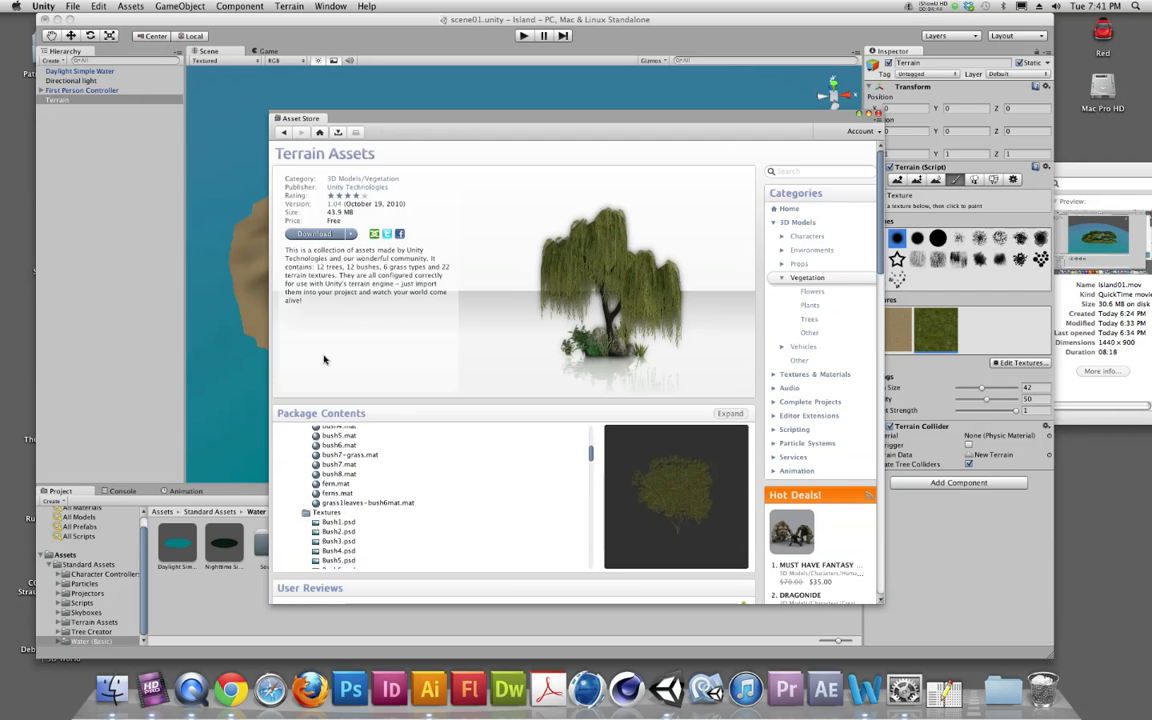
Step: Download and import all items of the Terrain Assets package, and open its new folder in the project
{"action": "left_click", "coordinate": [349, 234]}
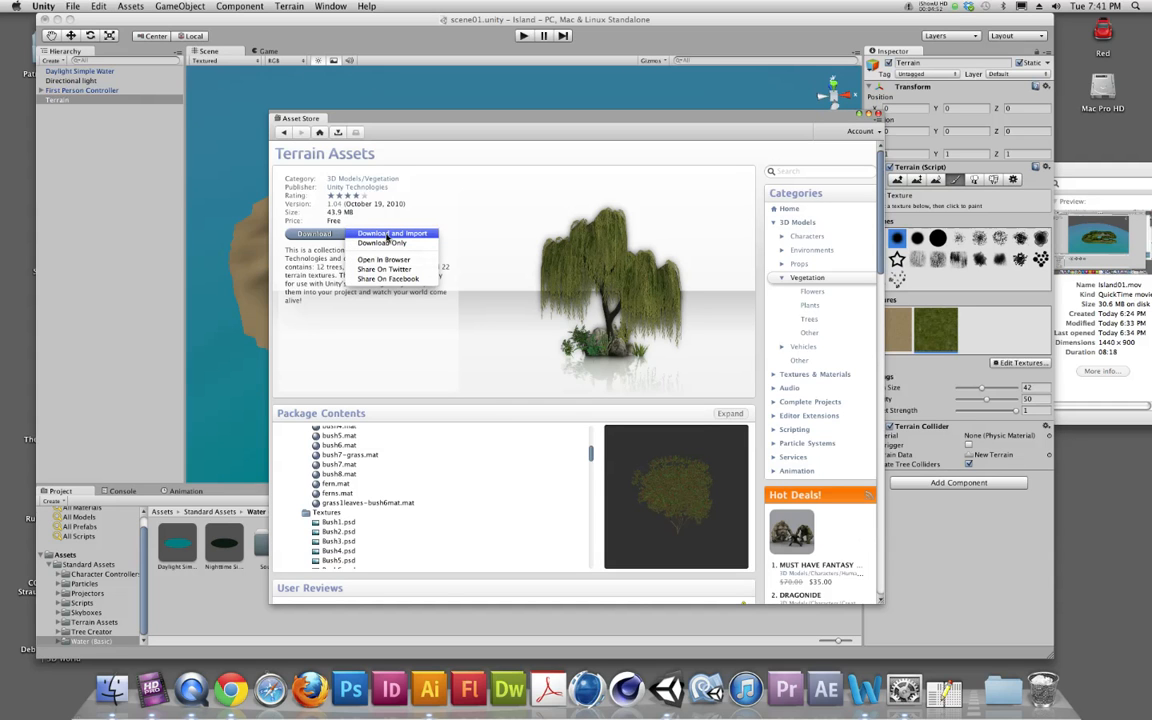
{"action": "left_click", "coordinate": [393, 235]}
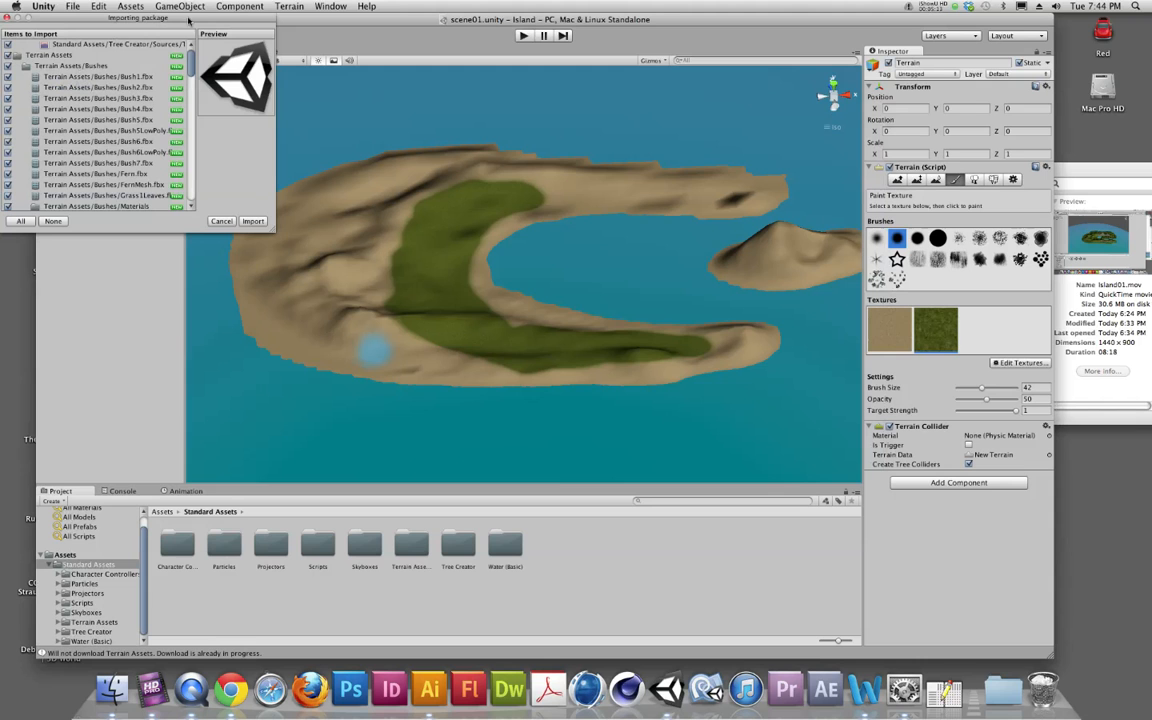
{"action": "scroll", "coordinate": [129, 183], "scroll_direction": "down", "scroll_amount": 3}
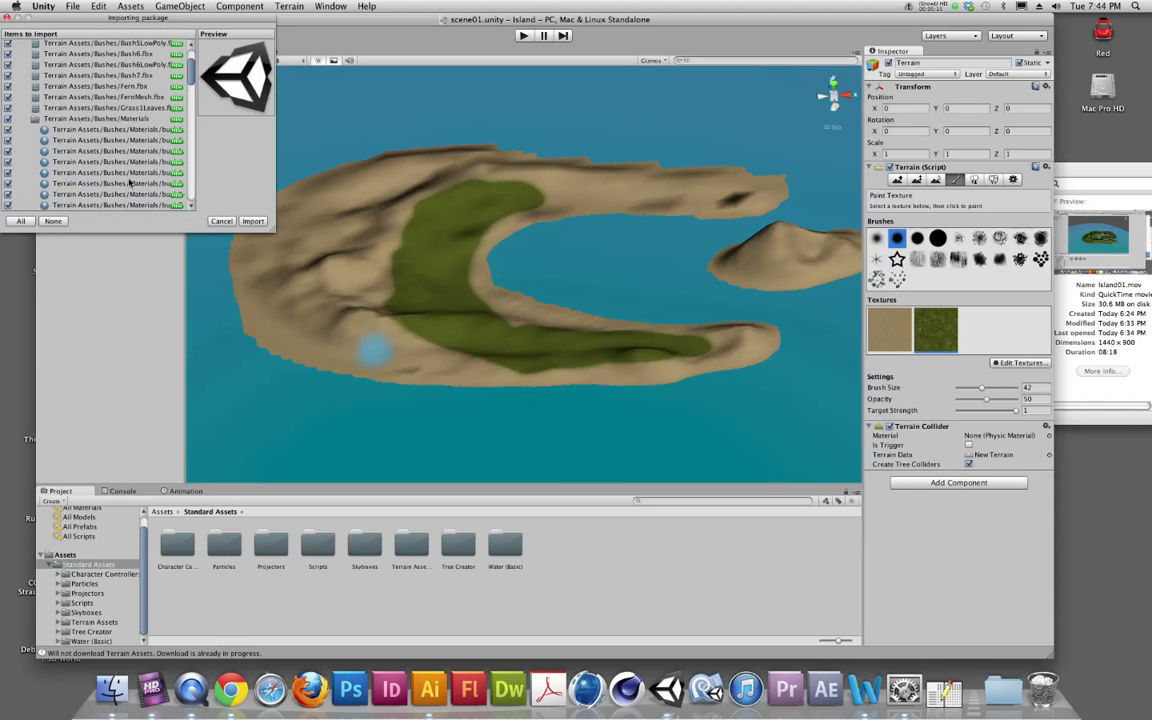
{"action": "scroll", "coordinate": [65, 203], "scroll_direction": "down", "scroll_amount": 2}
{"action": "left_click", "coordinate": [253, 221]}
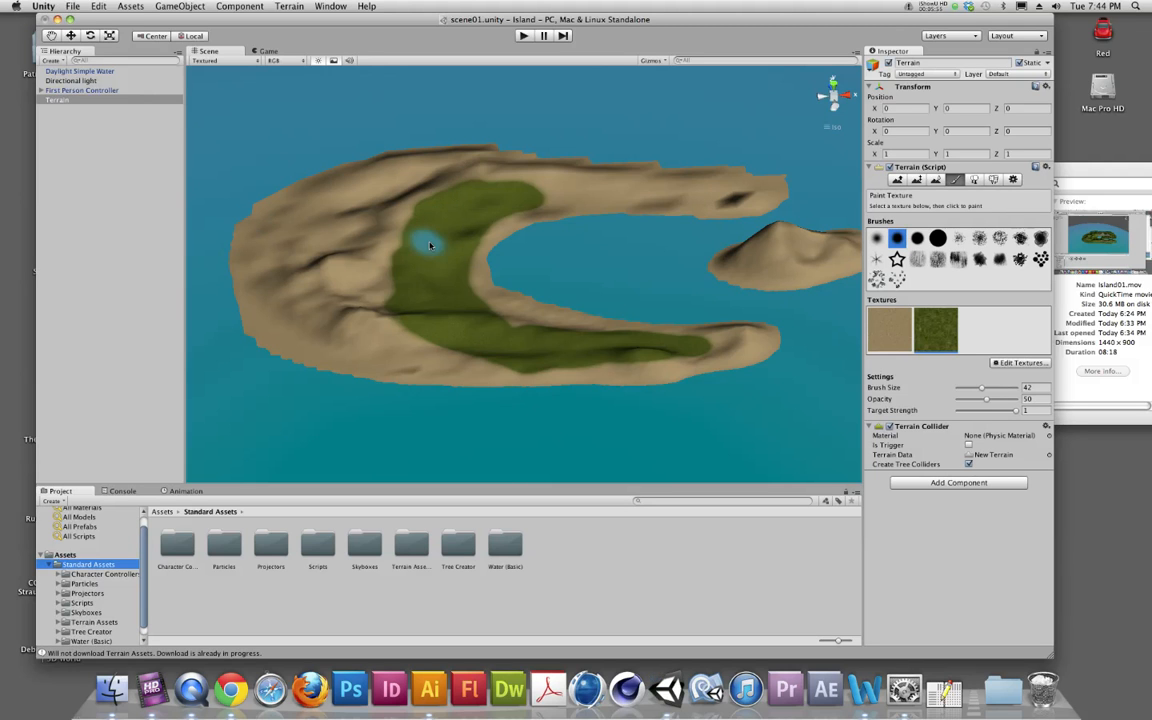
{"action": "scroll", "coordinate": [131, 555], "scroll_direction": "down", "scroll_amount": 1}
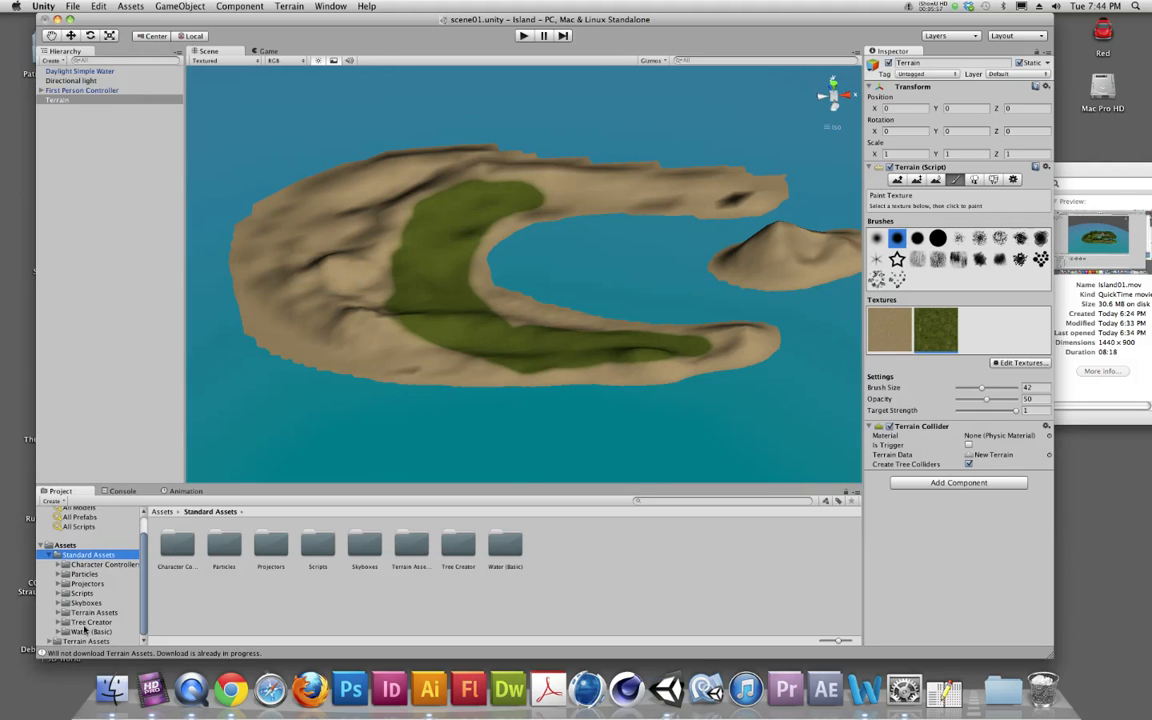
{"action": "left_click", "coordinate": [76, 641]}
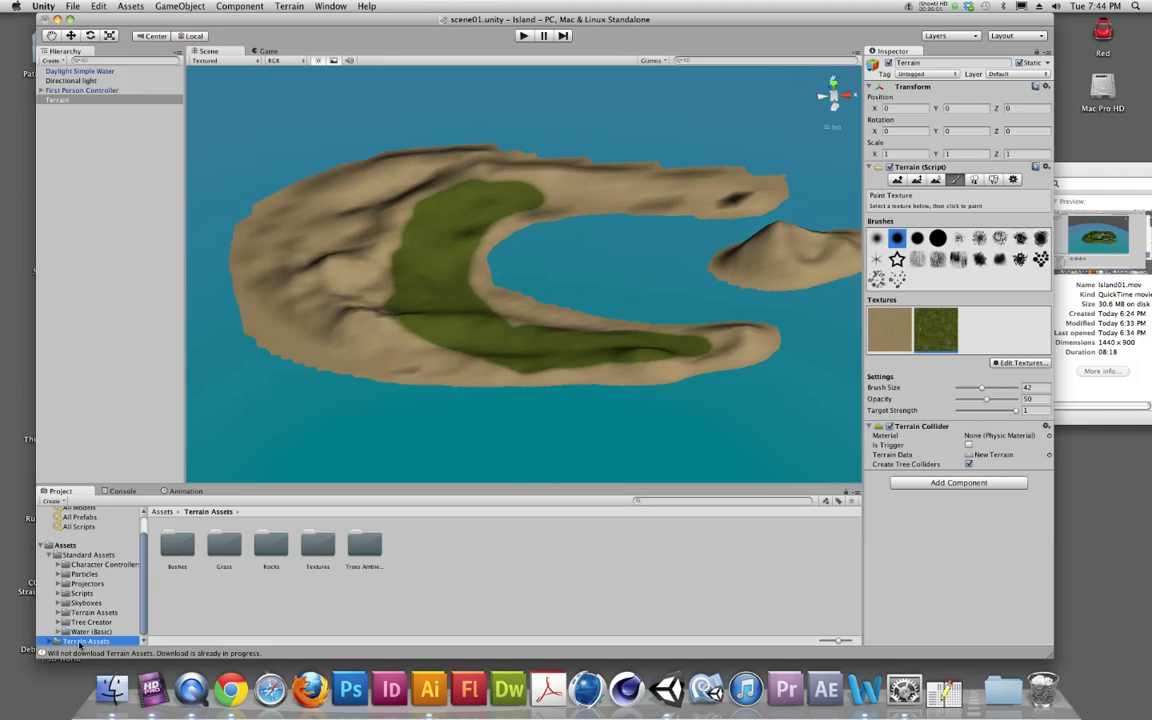
Step: Start a new terrain texture and choose Grass (Lawn) from the imported Terrain Assets as its image
{"action": "left_click", "coordinate": [1024, 363]}
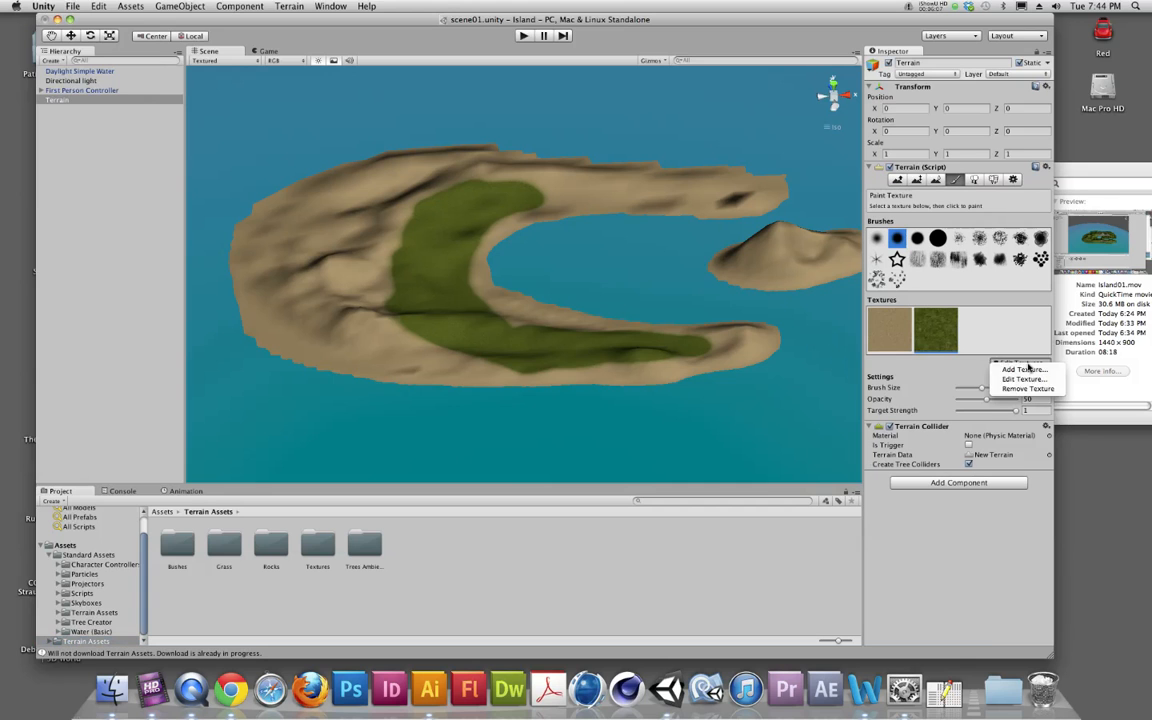
{"action": "left_click", "coordinate": [1024, 369]}
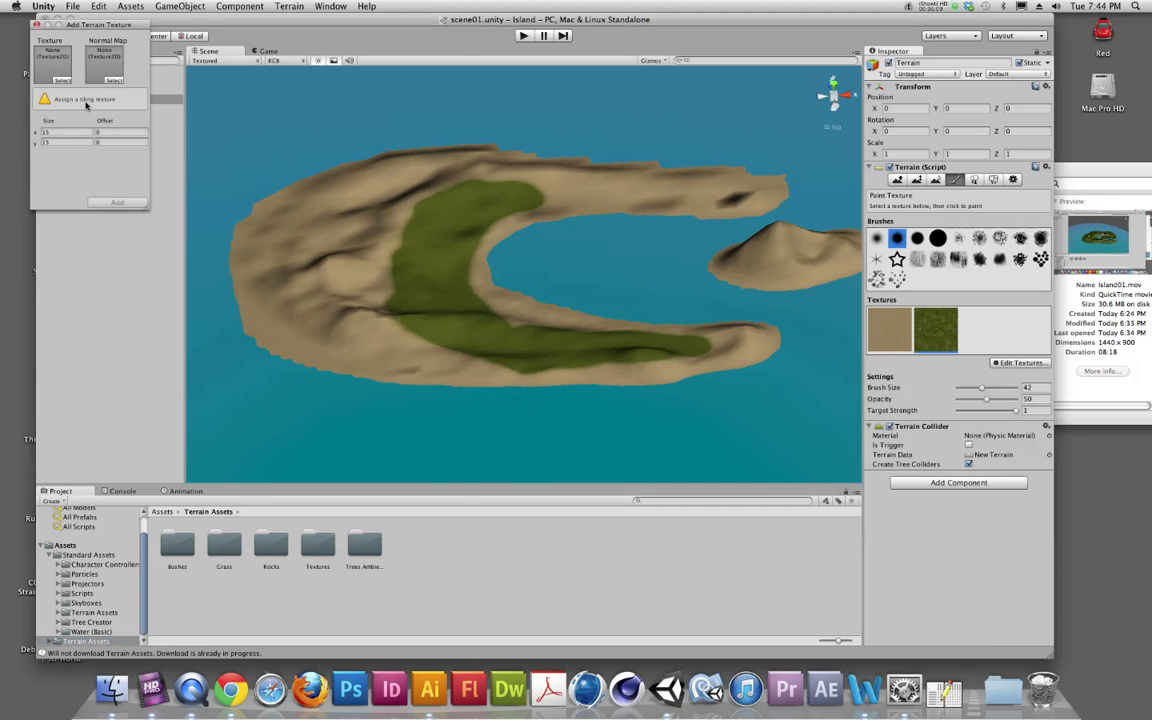
{"action": "left_click", "coordinate": [53, 77]}
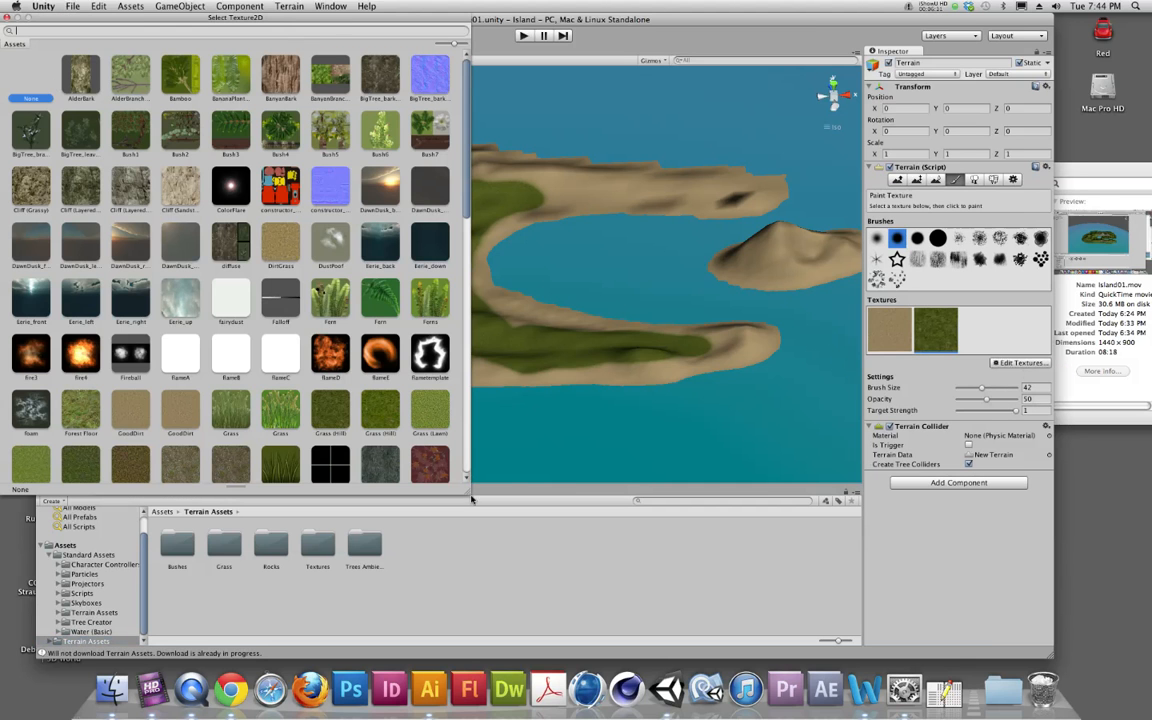
{"action": "left_click_drag", "start_coordinate": [471, 499], "coordinate": [612, 508]}
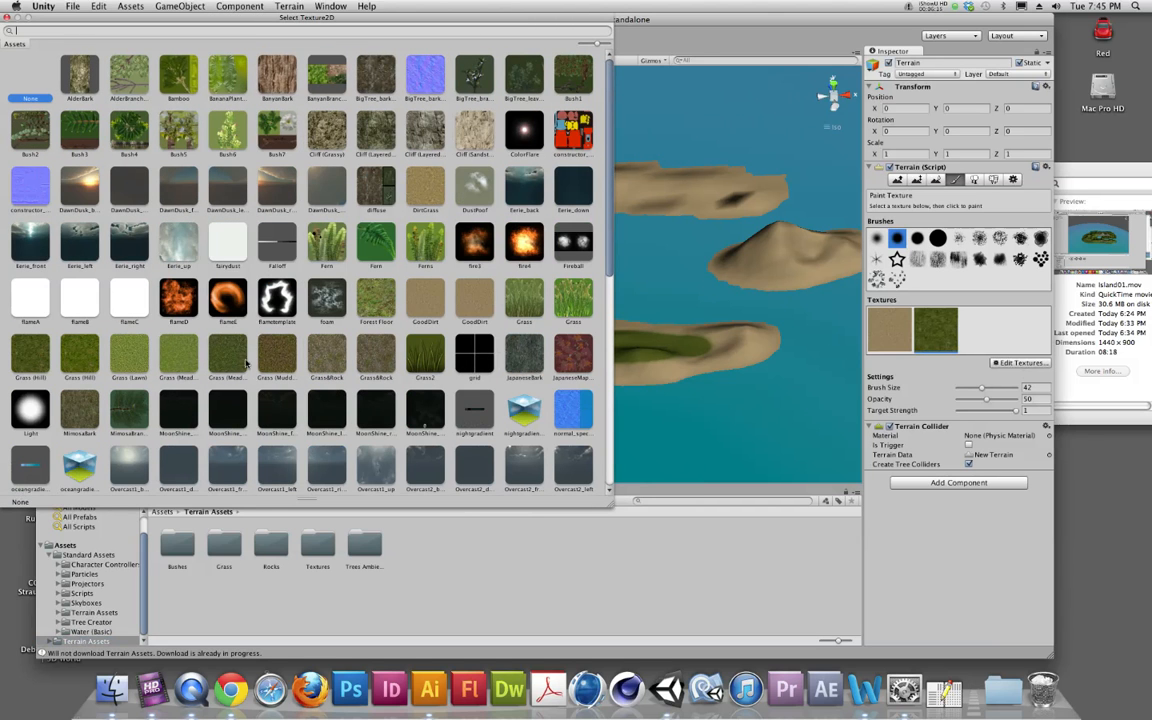
{"action": "left_click", "coordinate": [176, 350]}
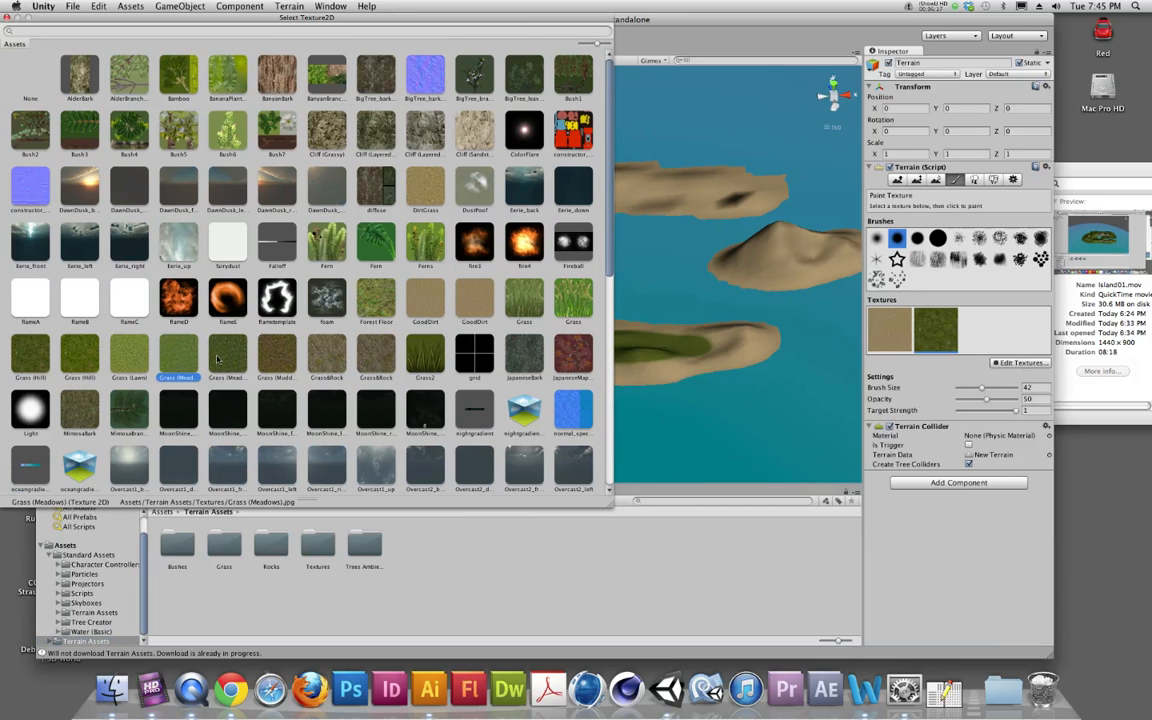
{"action": "left_click", "coordinate": [128, 356]}
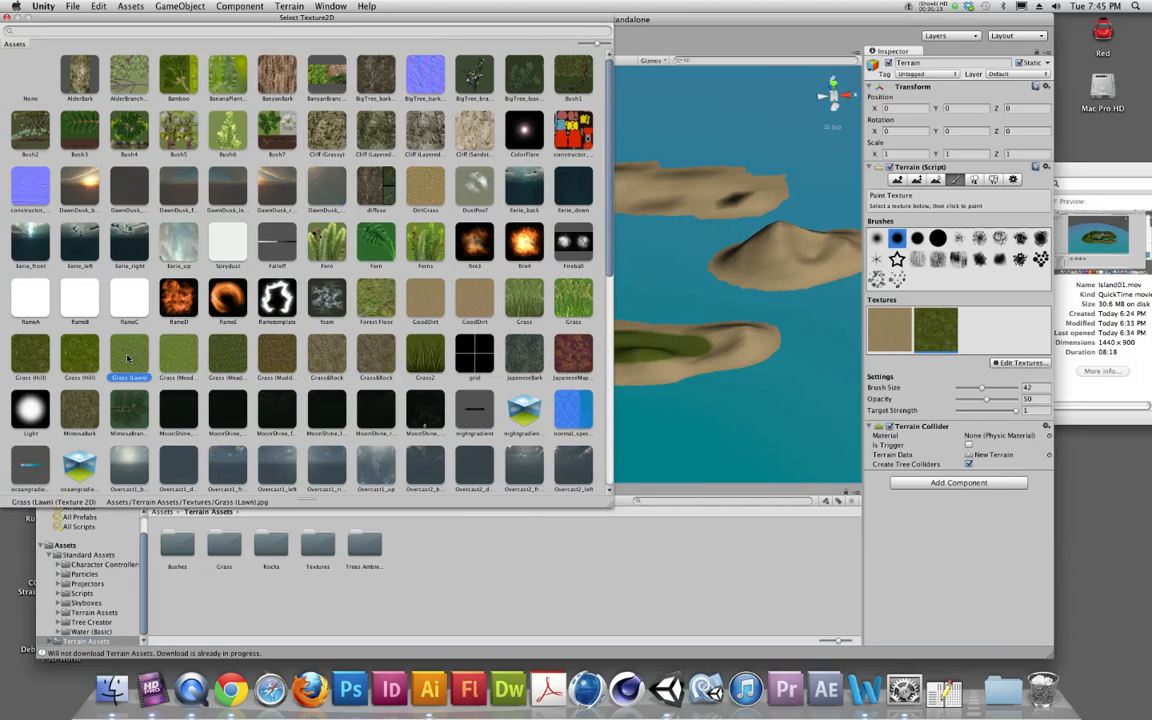